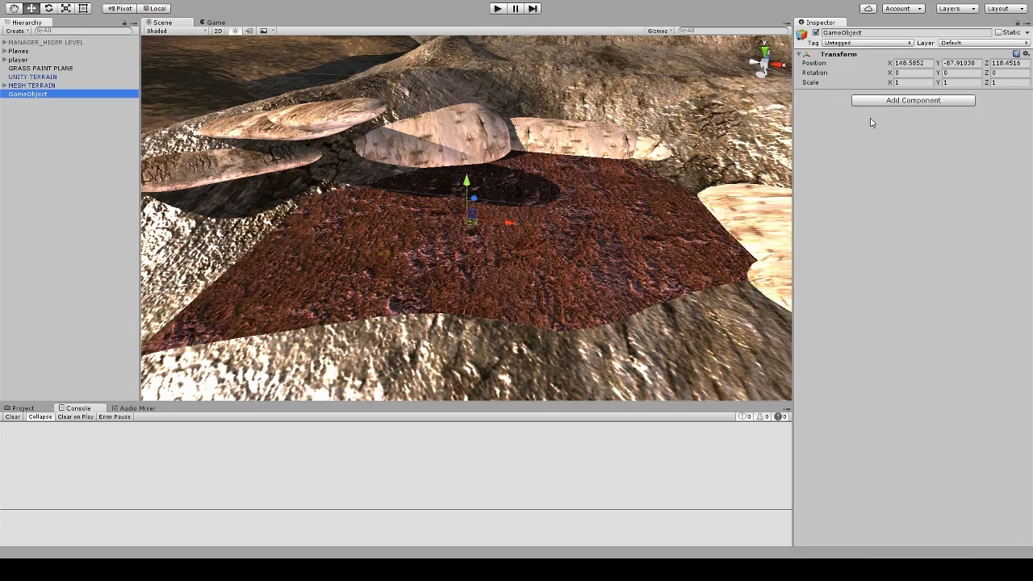
# Step: Add the Infini GRASS Manager script component to the empty GameObject
pyautogui.click(887, 101)
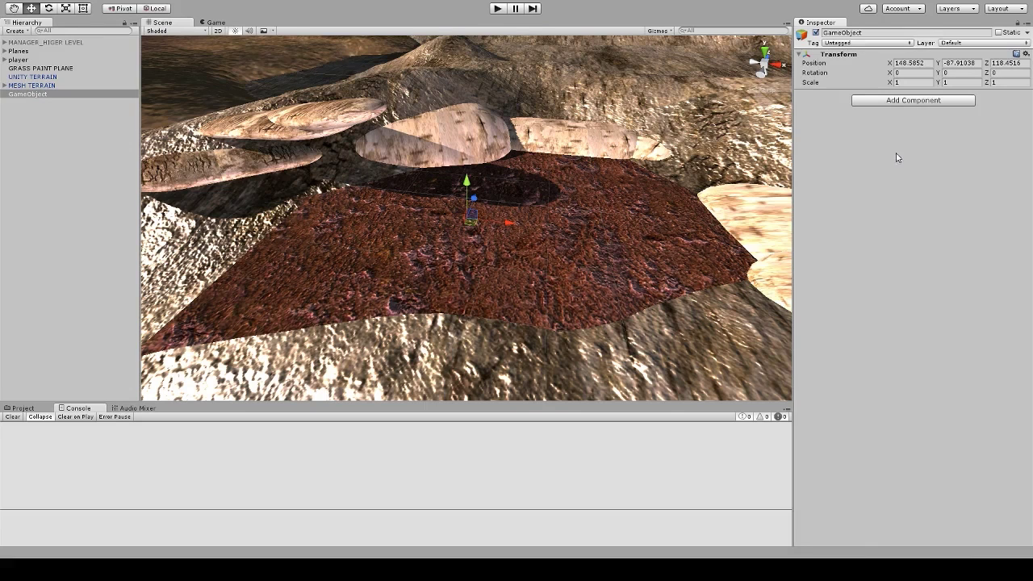
pyautogui.click(928, 158)
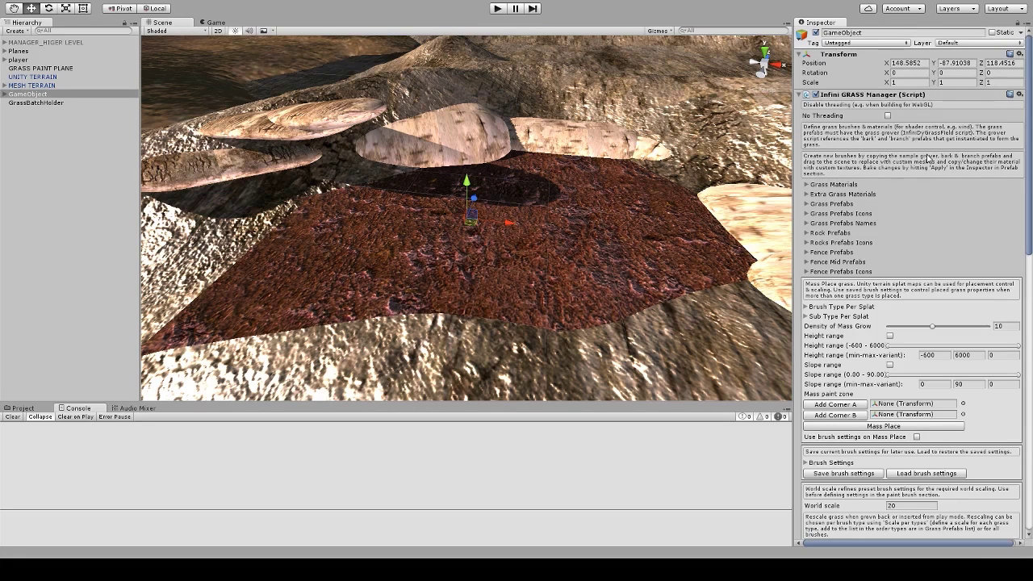
# Step: Rename the GameObject to GRASS MANAGER and move it below GrassBatchHolder in the hierarchy
pyautogui.click(36, 95)
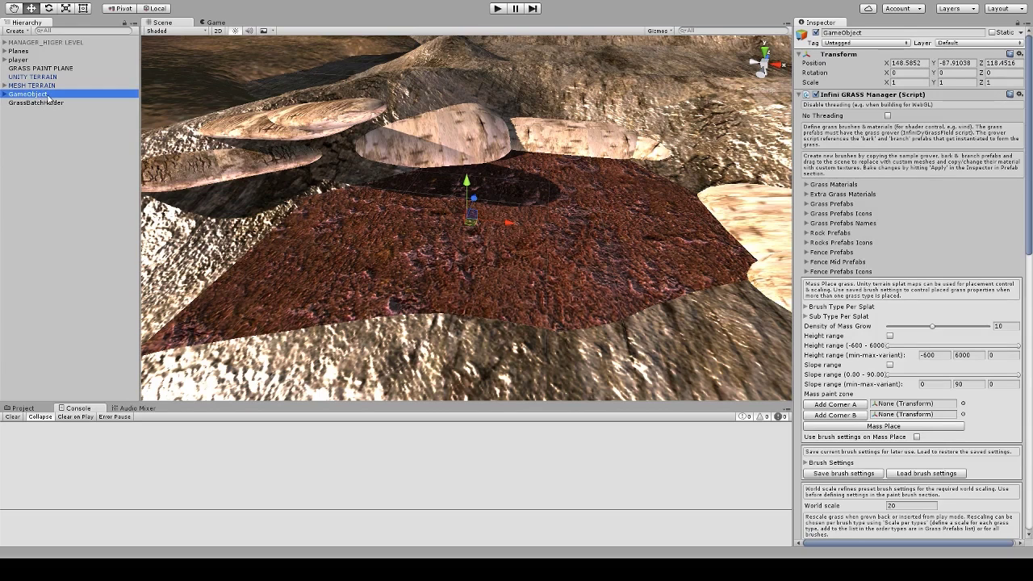
pyautogui.click(36, 95)
pyautogui.write('GRASS')
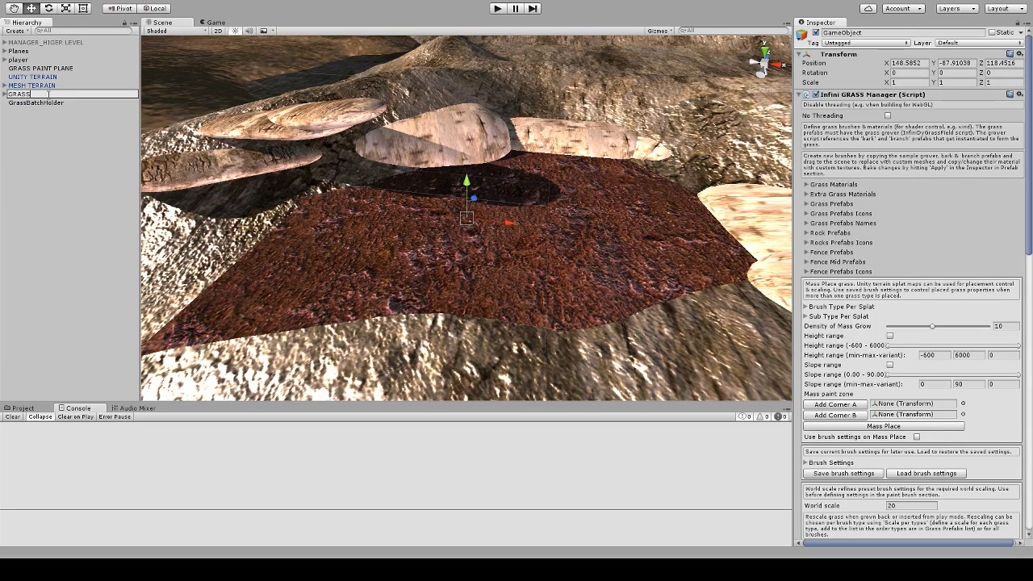
pyautogui.write(' MAN')
pyautogui.write('GER')
pyautogui.press('BackSpace')
pyautogui.press('BackSpace')
pyautogui.press('BackSpace')
pyautogui.write('AGER')
pyautogui.press('Return')
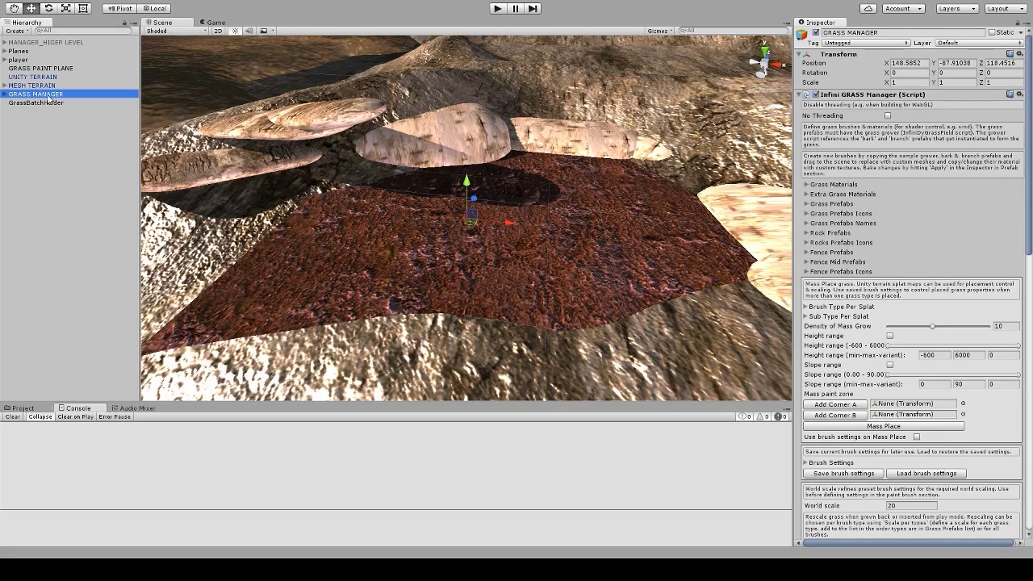
pyautogui.moveTo(48, 98); pyautogui.dragTo(55, 121)
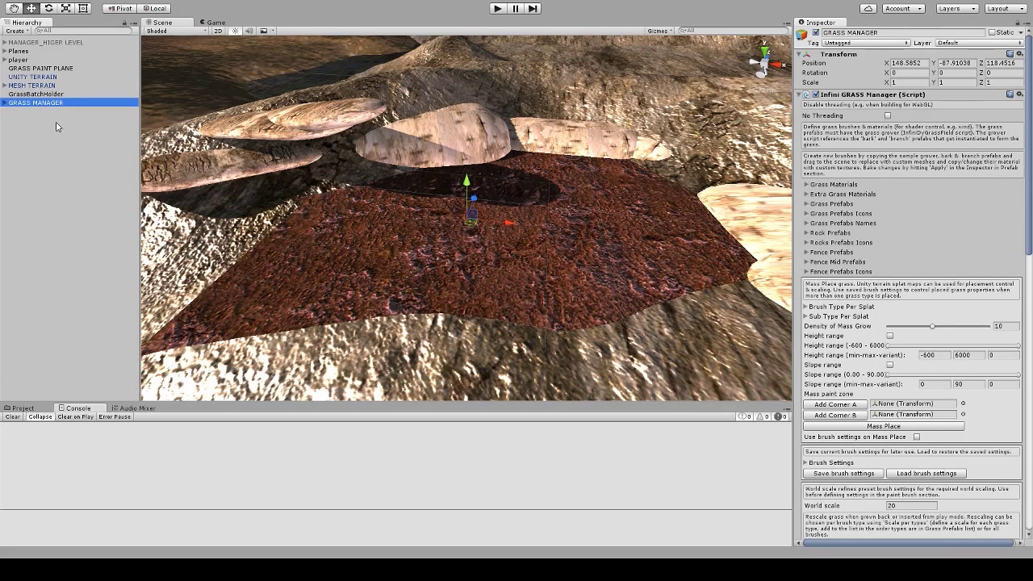
# Step: Examine the slope around the dark red plane and the full extent of the Unity terrain
pyautogui.moveTo(1030, 184)
pyautogui.mouseDown()
pyautogui.moveTo(1030, 462)
pyautogui.moveTo(1030, 182)
pyautogui.mouseUp()
pyautogui.moveTo(466, 152); pyautogui.dragTo(485, 156, button='middle')
pyautogui.scroll(-5, 485, 158)
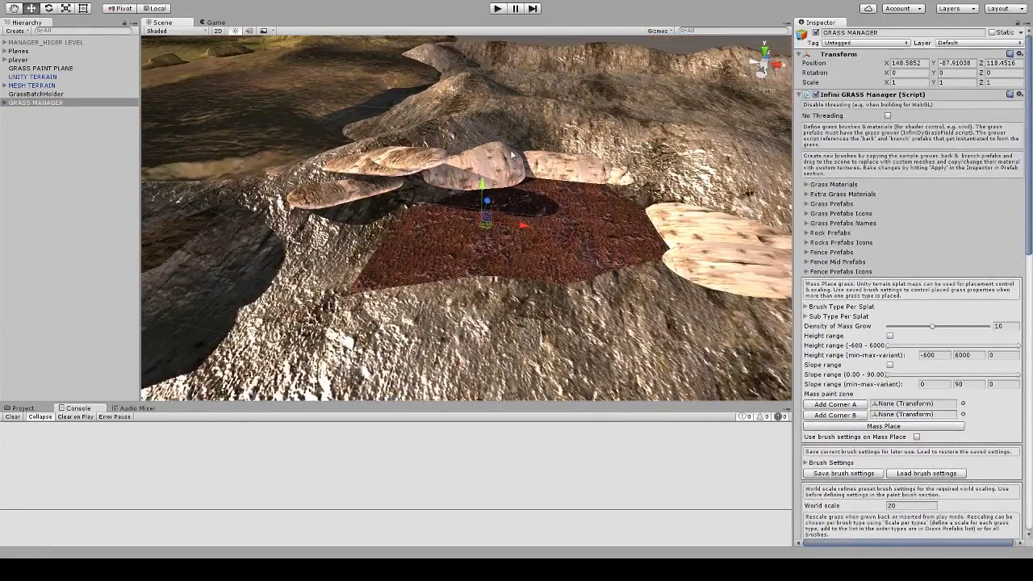
pyautogui.moveTo(515, 157); pyautogui.dragTo(542, 145, button='right')
pyautogui.moveTo(637, 145); pyautogui.dragTo(620, 145, button='middle')
pyautogui.moveTo(620, 144); pyautogui.dragTo(586, 142, button='right')
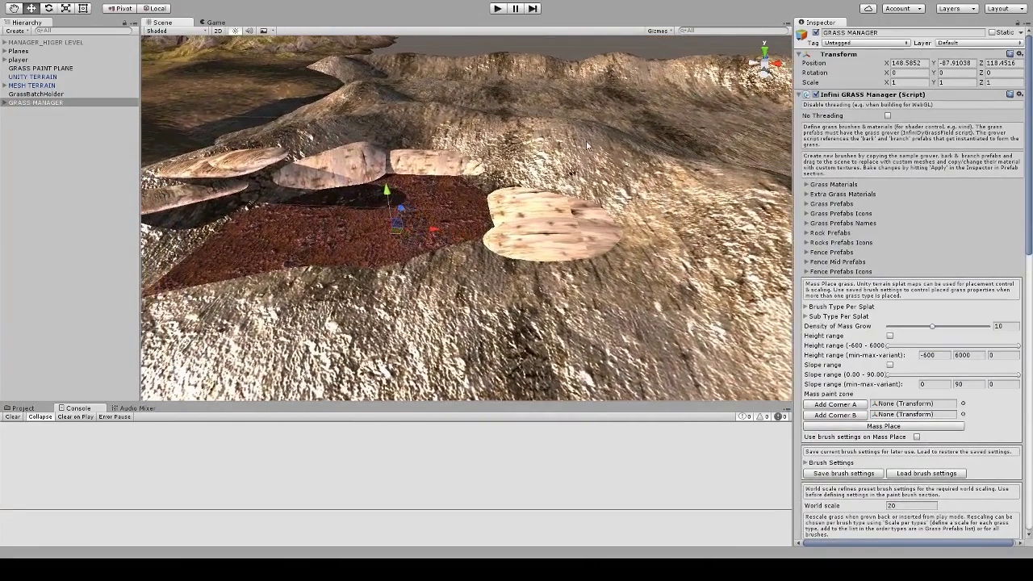
pyautogui.click(587, 144)
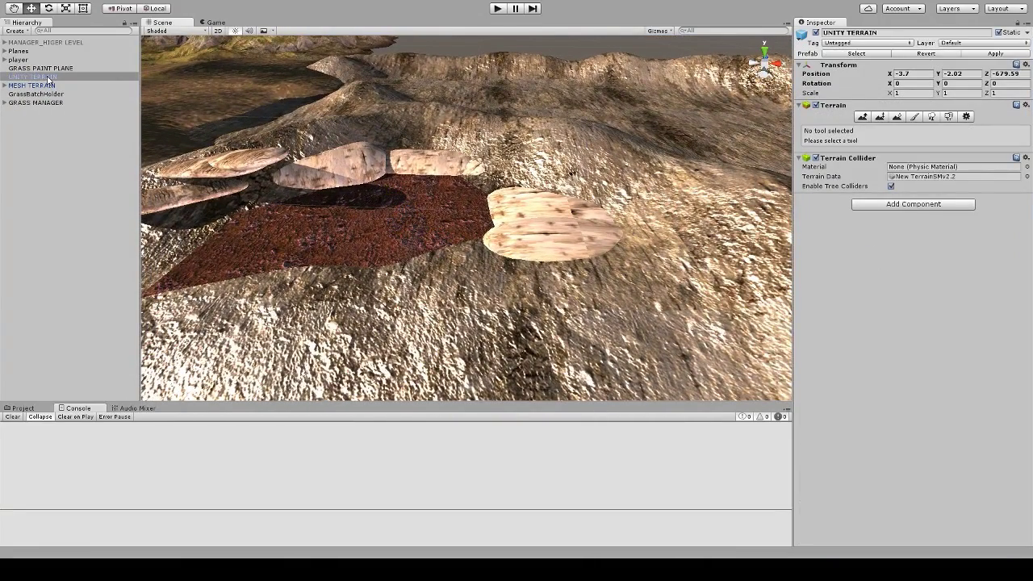
pyautogui.scroll(-15, 590, 150)
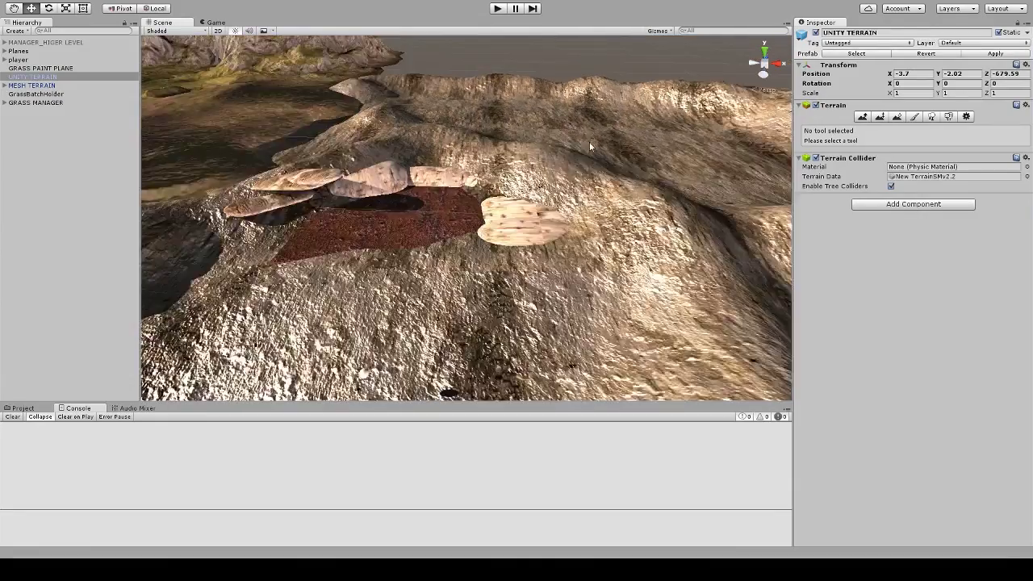
pyautogui.moveTo(554, 196); pyautogui.dragTo(515, 159, button='middle')
pyautogui.scroll(-5, 510, 186)
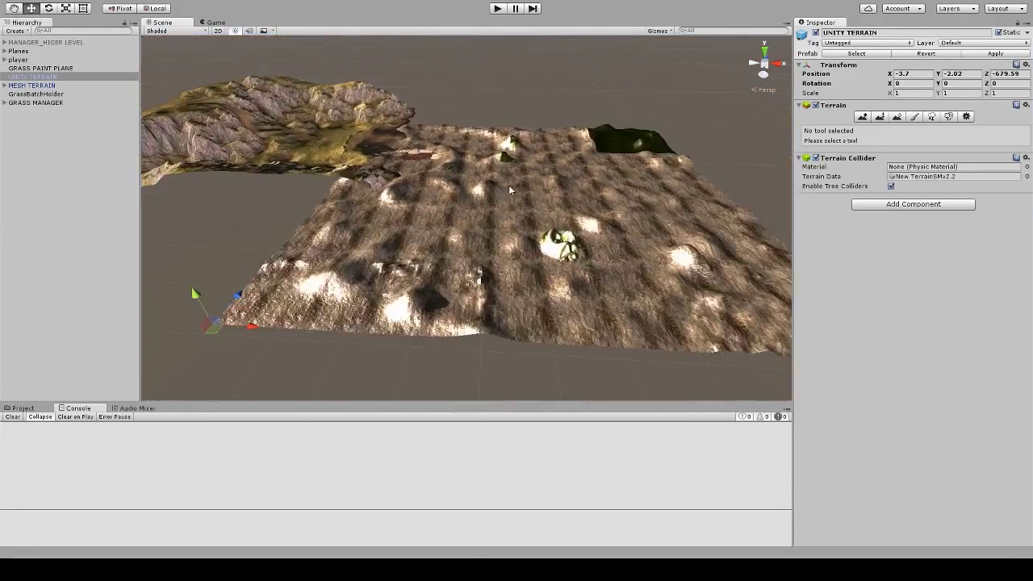
pyautogui.scroll(5, 453, 192)
pyautogui.moveTo(454, 192); pyautogui.dragTo(577, 250, button='right')
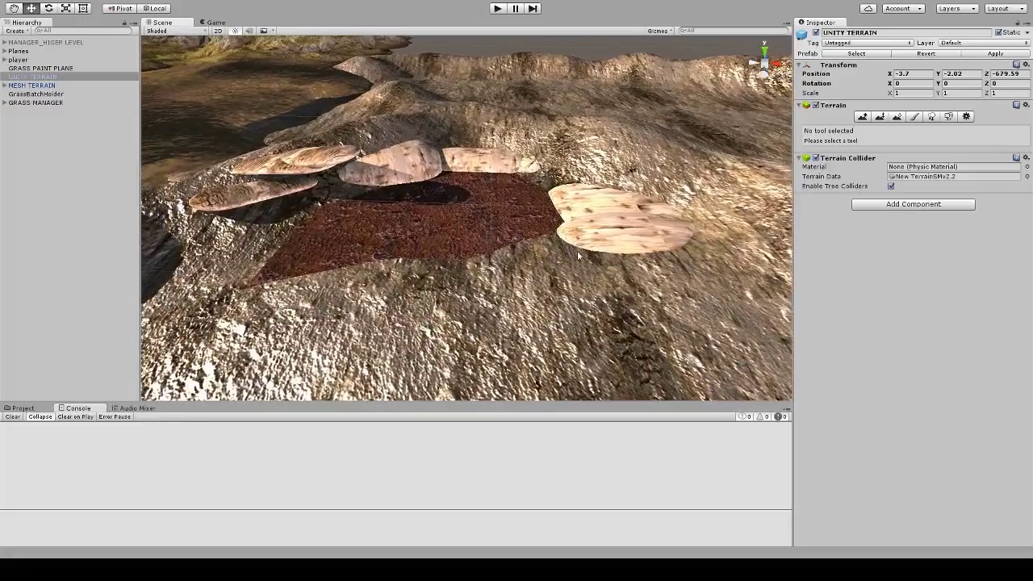
# Step: Select the GRASS MANAGER object and activate grass painting
pyautogui.click(45, 103)
pyautogui.scroll(-15, 924, 477)
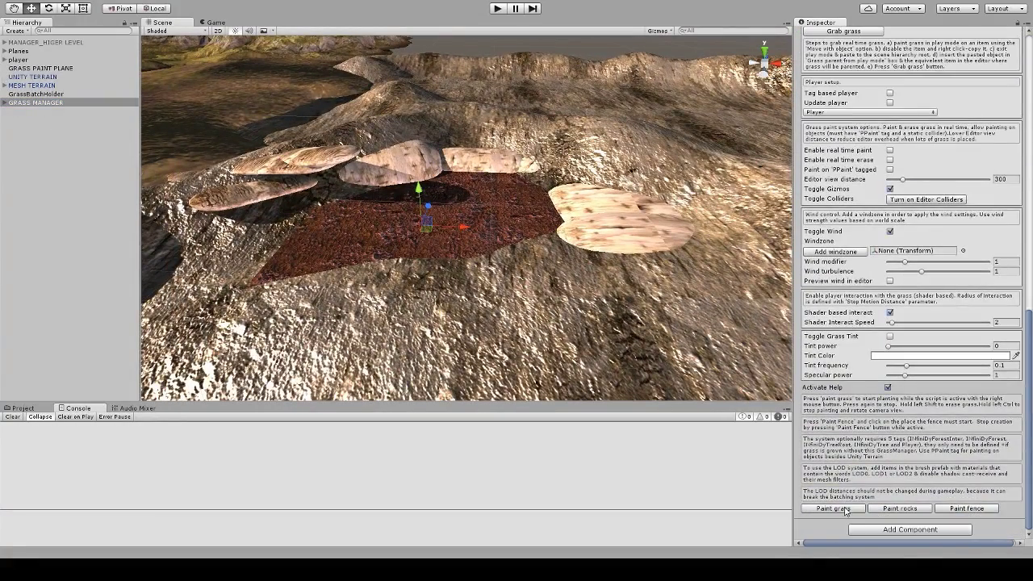
pyautogui.click(834, 508)
pyautogui.scroll(-2, 882, 383)
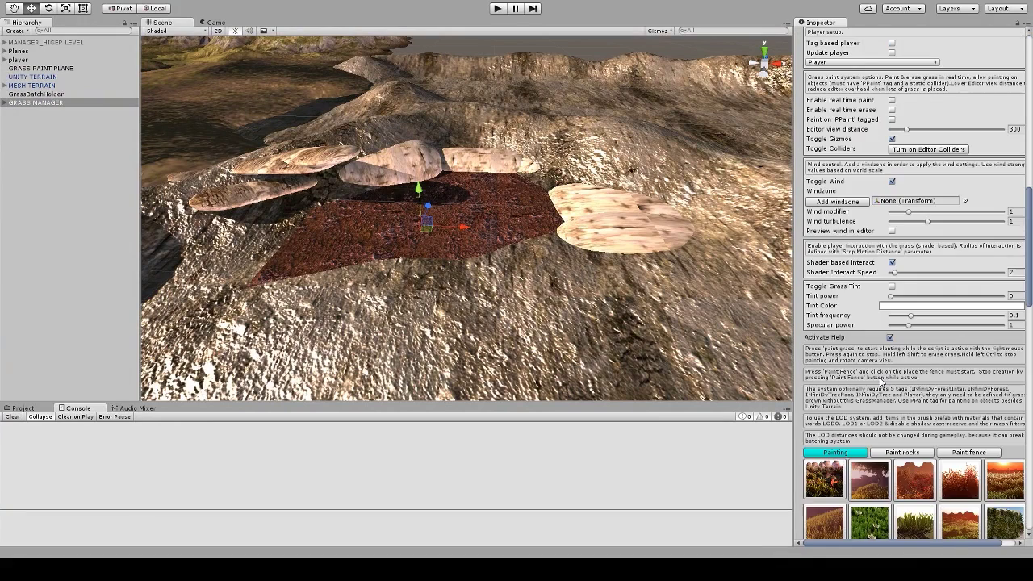
# Step: Set the grass manager's world scale to 1
pyautogui.scroll(6, 875, 359)
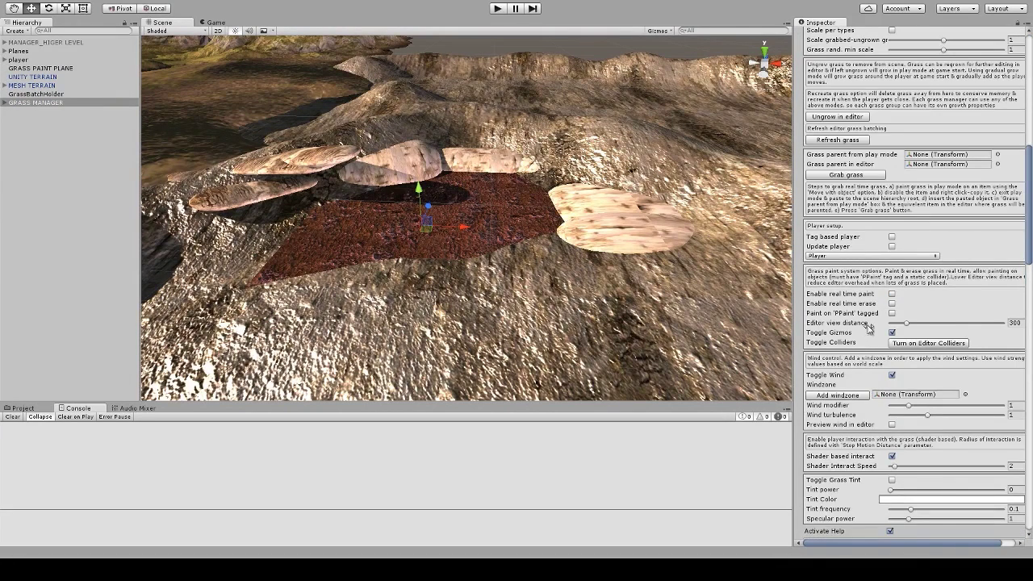
pyautogui.scroll(8, 873, 327)
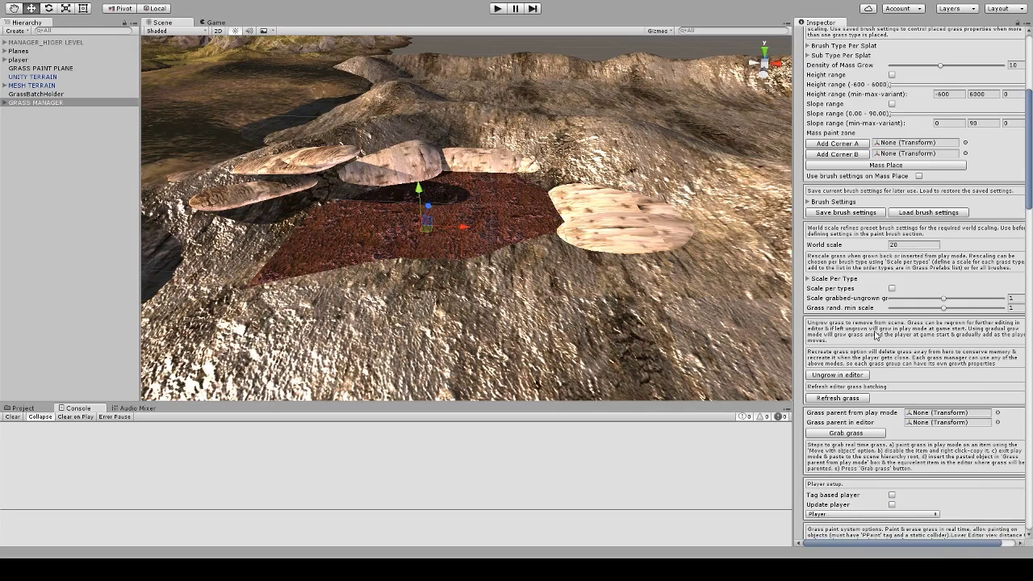
pyautogui.click(902, 245)
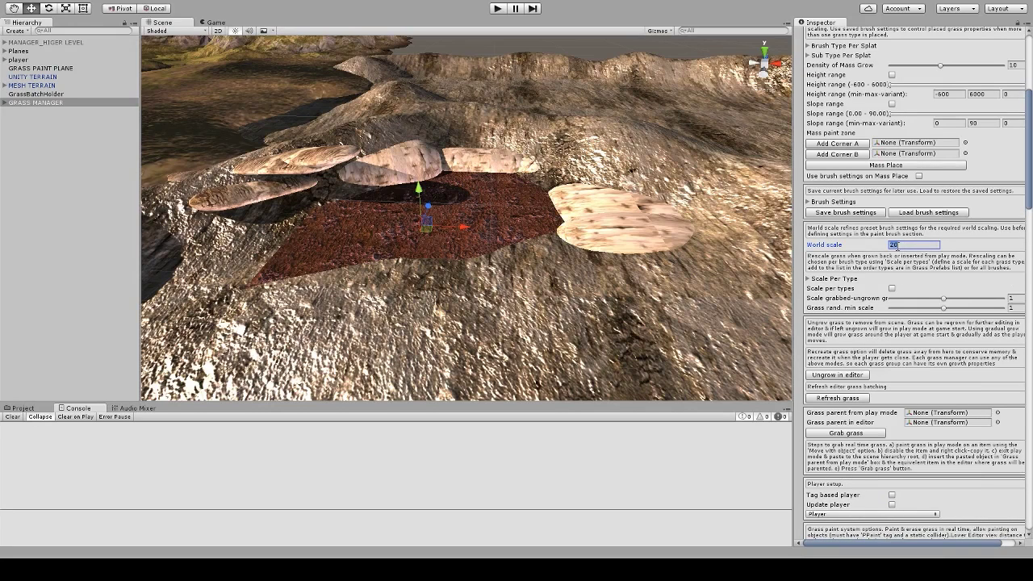
pyautogui.write('20')
pyautogui.moveTo(893, 244); pyautogui.dragTo(889, 248)
pyautogui.write('1')
# Step: Paint a small patch with the medium transparent grass brush on the terrain beside the light flat rock
pyautogui.moveTo(1028, 164); pyautogui.dragTo(1026, 365)
pyautogui.scroll(3, 1026, 364)
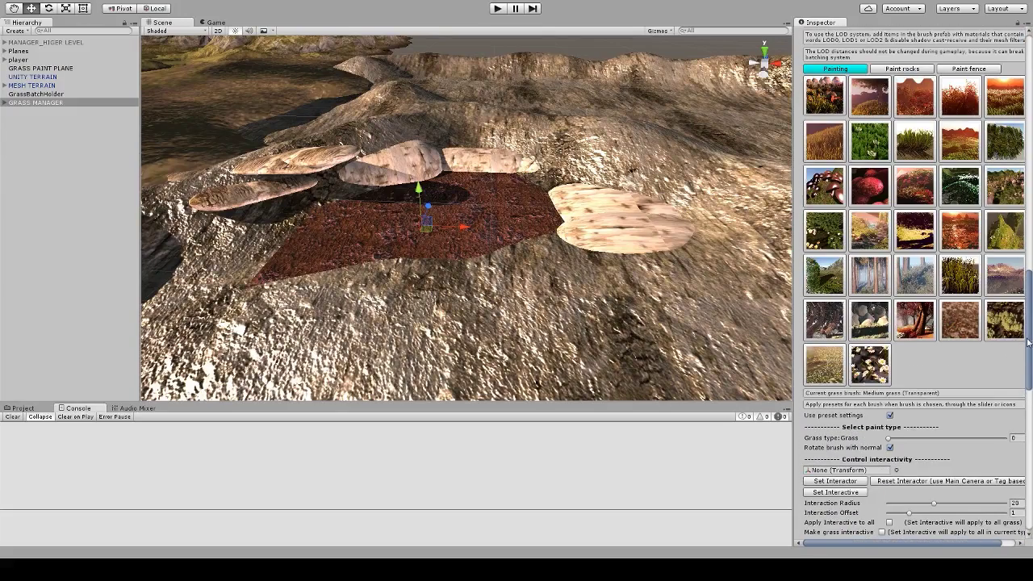
pyautogui.moveTo(465, 204); pyautogui.dragTo(417, 198)
pyautogui.scroll(3, 457, 214)
pyautogui.moveTo(635, 258); pyautogui.dragTo(562, 242, button='middle')
pyautogui.scroll(6, 562, 240)
pyautogui.moveTo(562, 239); pyautogui.dragTo(577, 237, button='right')
pyautogui.scroll(1, 577, 236)
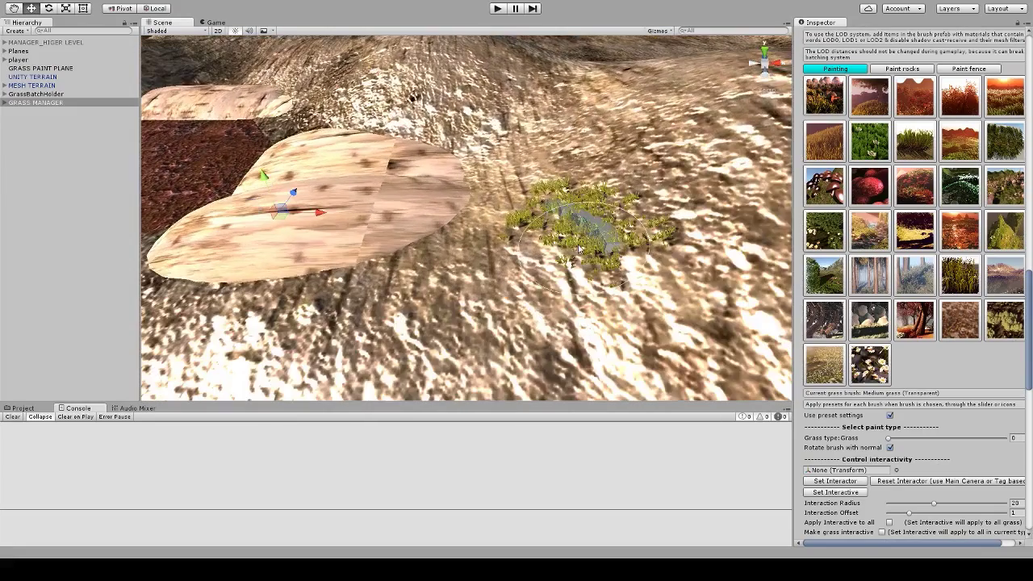
pyautogui.scroll(-1, 577, 237)
# Step: Zoom in on the painted patch and erase some of its grass with the erase brush
pyautogui.press('shift')
pyautogui.scroll(4, 578, 237)
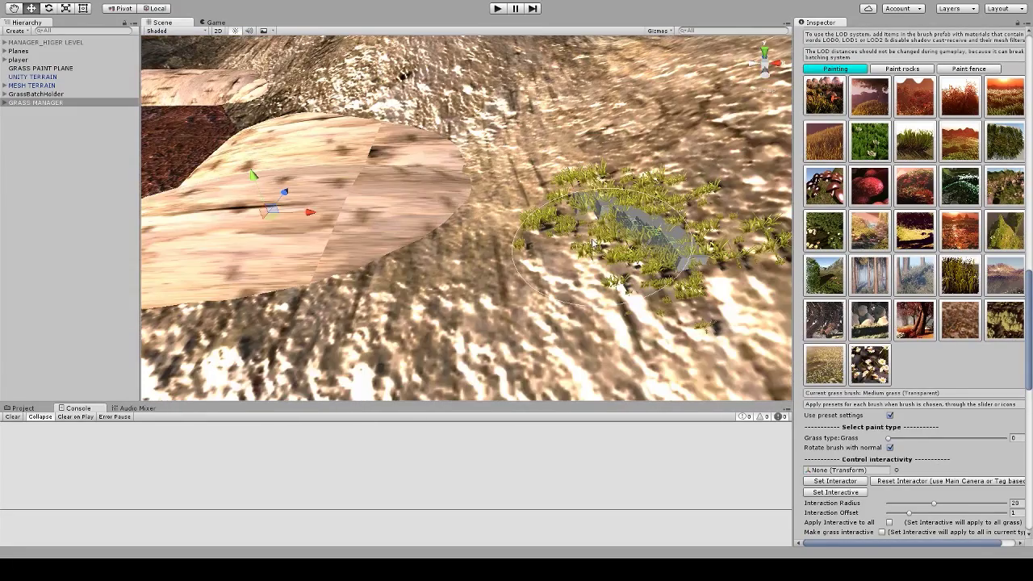
pyautogui.moveTo(593, 244); pyautogui.dragTo(598, 237, button='right')
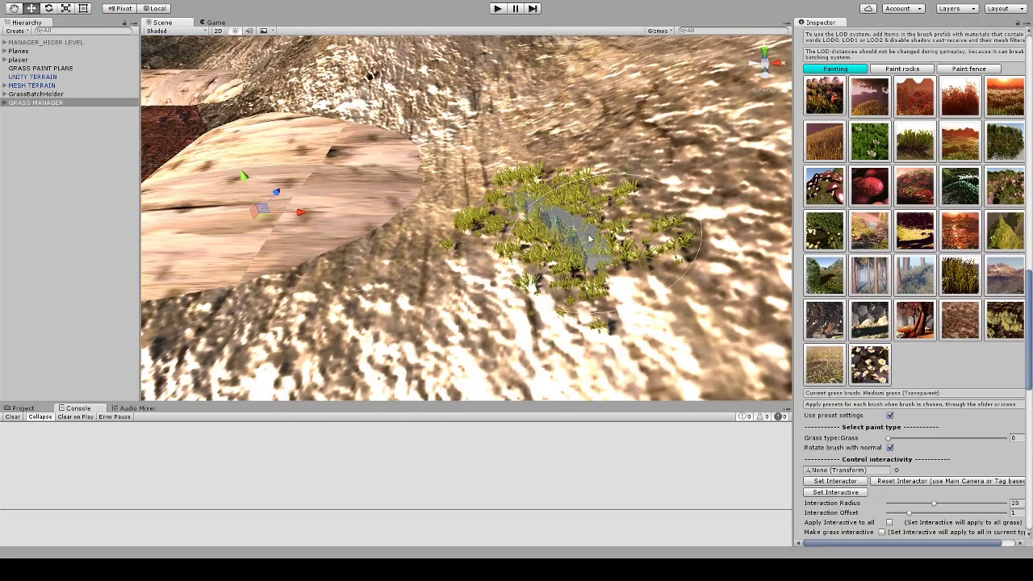
pyautogui.scroll(3, 598, 235)
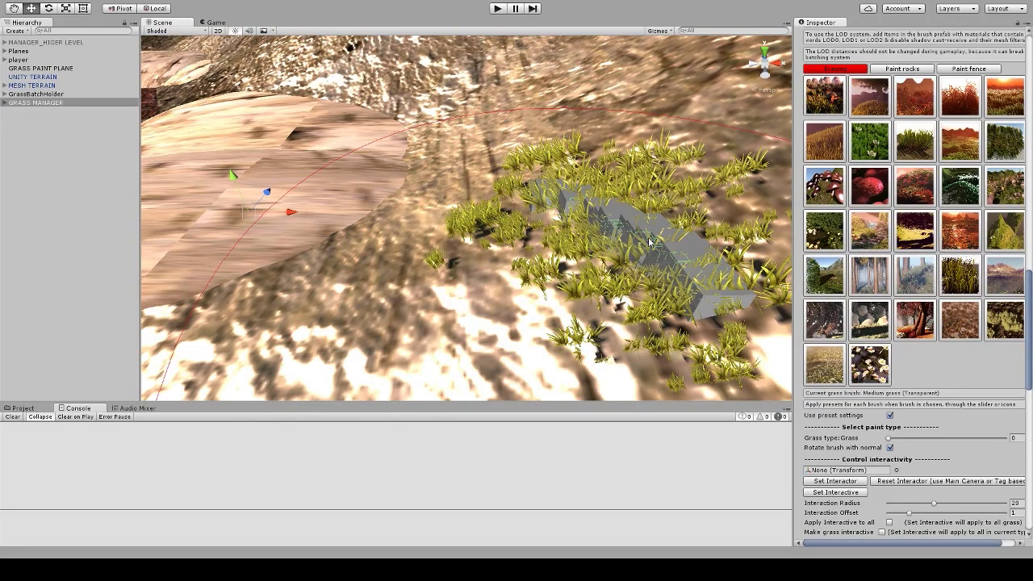
pyautogui.click(647, 250)
pyautogui.rightClick(647, 250)
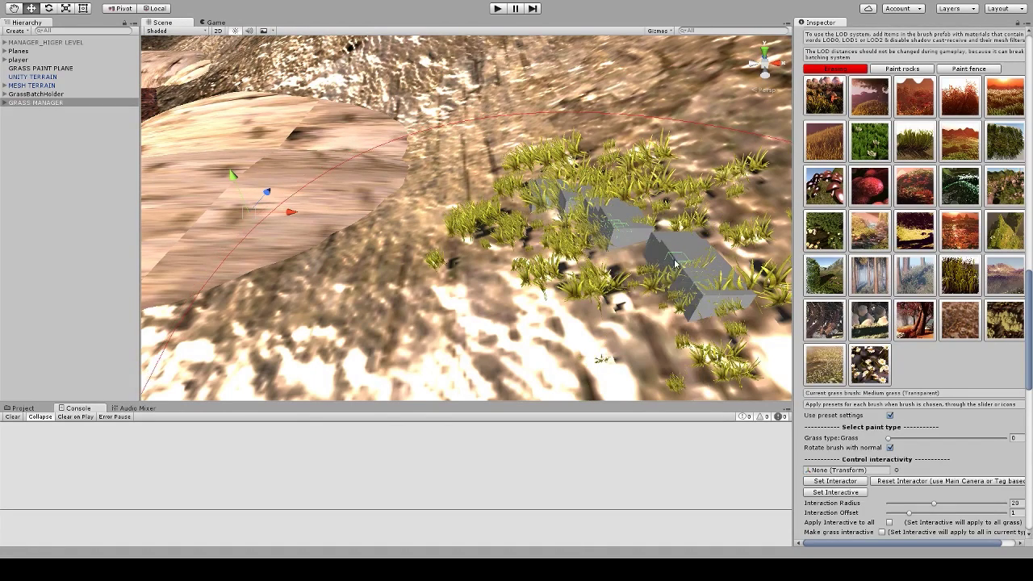
pyautogui.rightClick(675, 260)
pyautogui.scroll(-5, 566, 252)
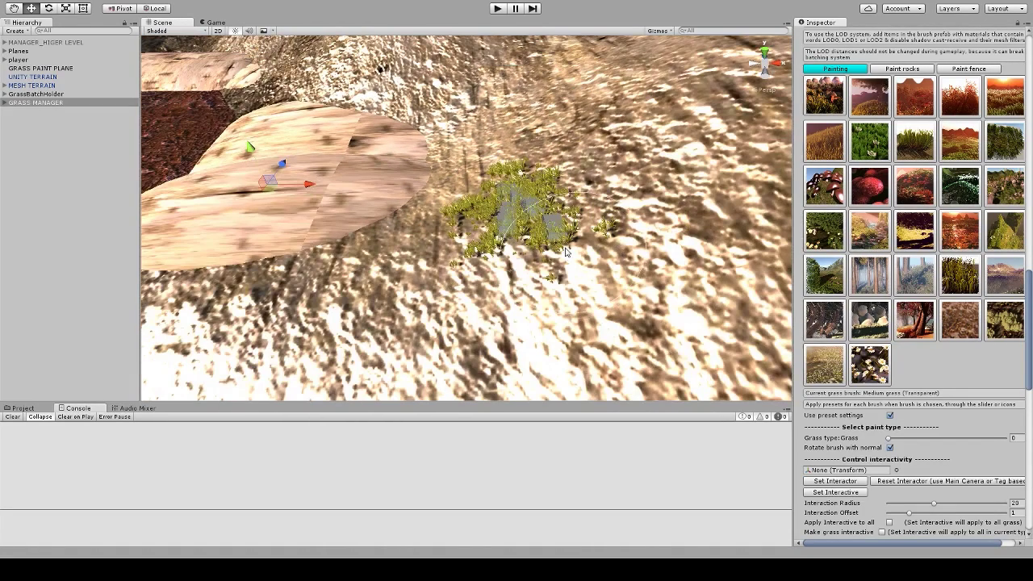
# Step: Enable mass erase in the paint distance settings and remove the painted grass patch
pyautogui.scroll(-8, 905, 303)
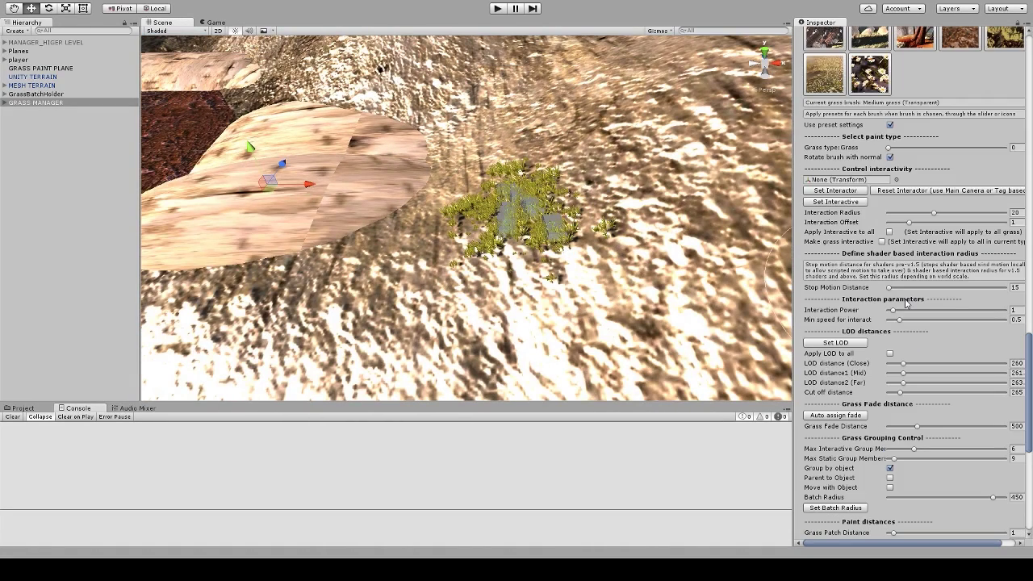
pyautogui.scroll(-6, 889, 331)
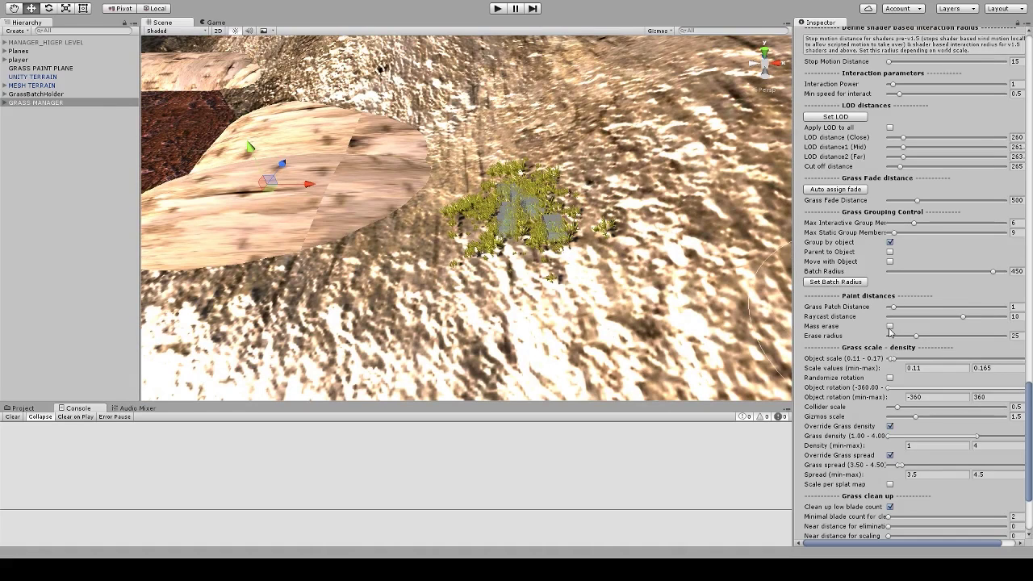
pyautogui.click(890, 327)
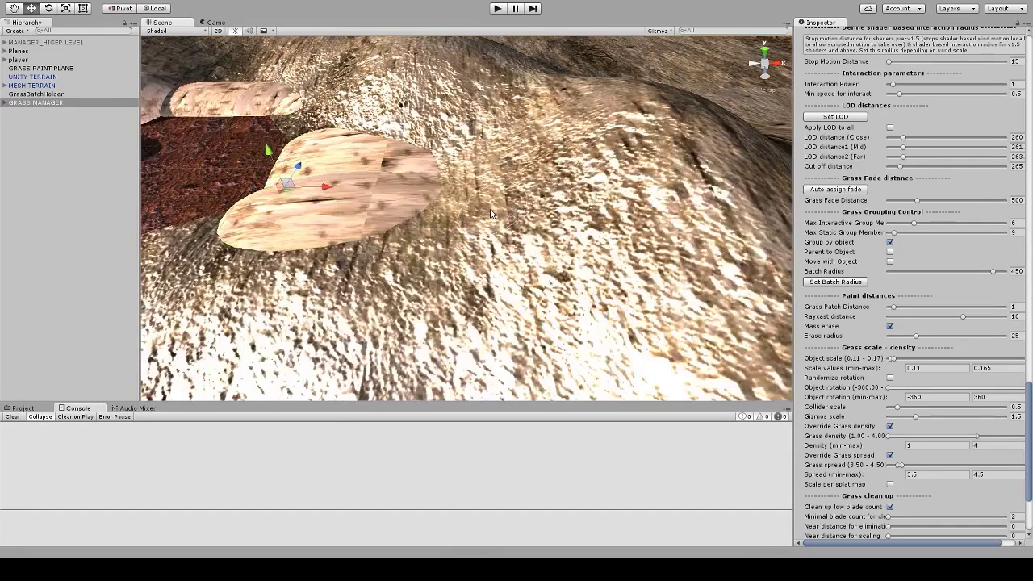
# Step: Paint a larger patch of medium grass on the slope beside the light flat rock
pyautogui.scroll(2, 435, 202)
pyautogui.moveTo(415, 202); pyautogui.dragTo(495, 197, button='middle')
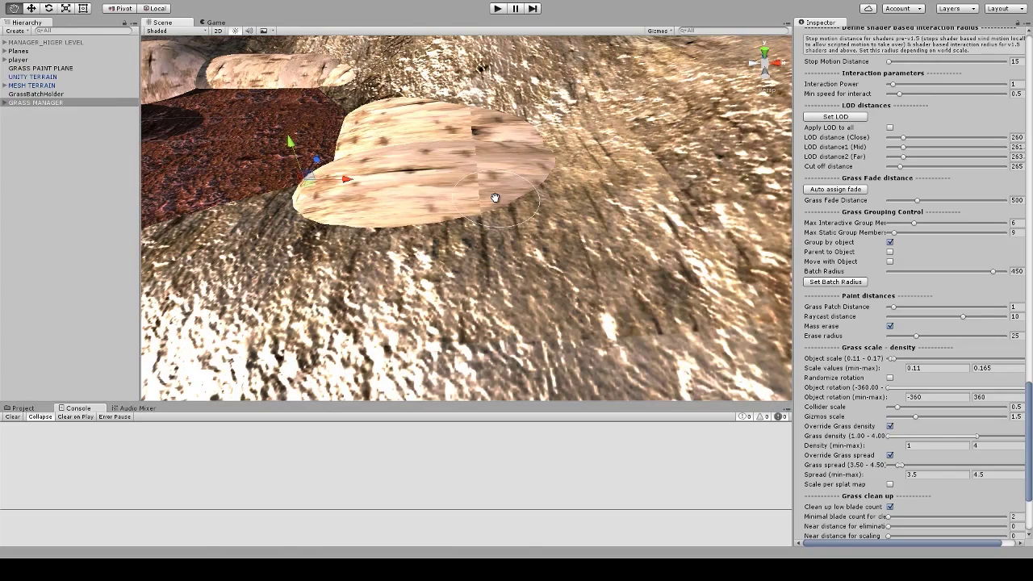
pyautogui.scroll(-3, 494, 198)
pyautogui.moveTo(542, 202)
pyautogui.mouseDown(button='right')
pyautogui.moveTo(520, 246)
pyautogui.moveTo(516, 224)
pyautogui.moveTo(568, 220)
pyautogui.moveTo(579, 195)
pyautogui.moveTo(576, 210)
pyautogui.mouseUp(button='right')
pyautogui.scroll(1, 576, 210)
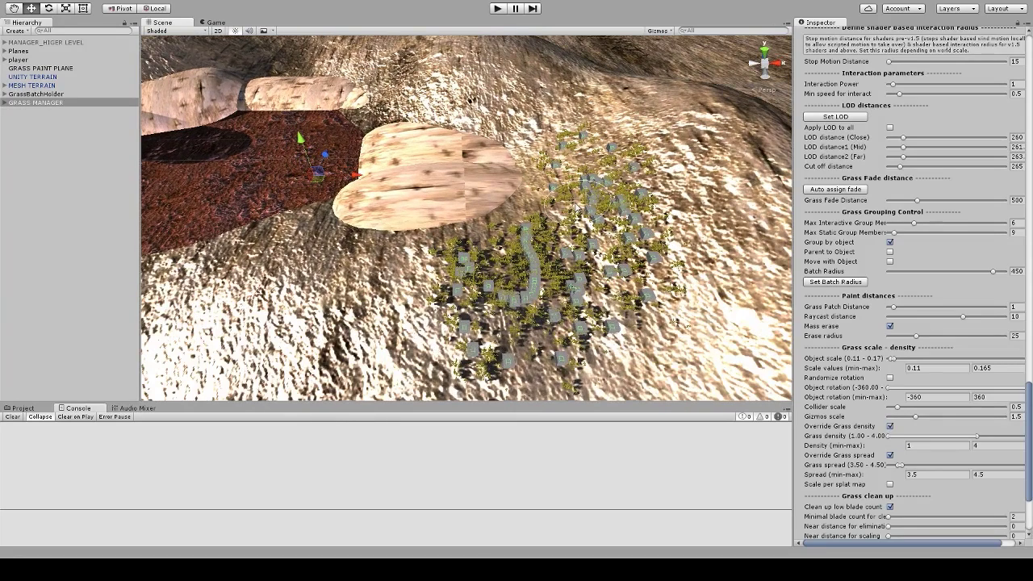
pyautogui.scroll(2, 577, 210)
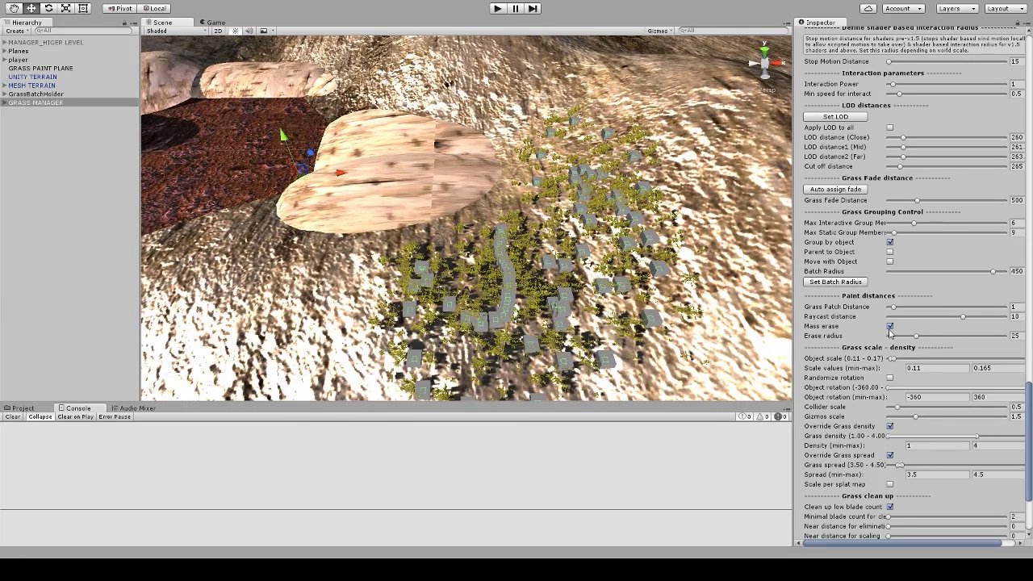
# Step: Reduce the erase radius to about 4.1 and erase grass near the patch's uphill end
pyautogui.click(889, 334)
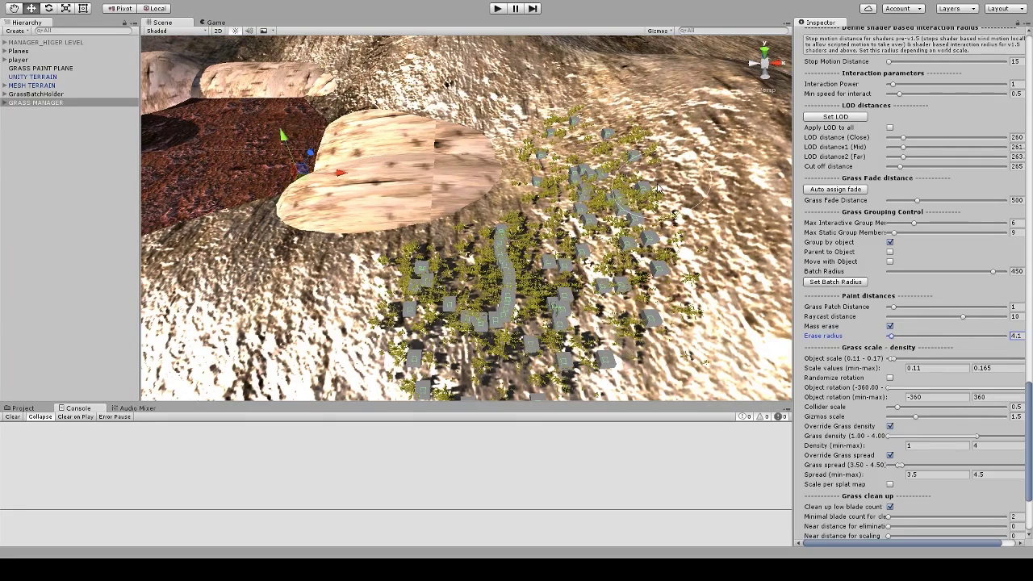
pyautogui.moveTo(657, 187); pyautogui.dragTo(586, 176, button='right')
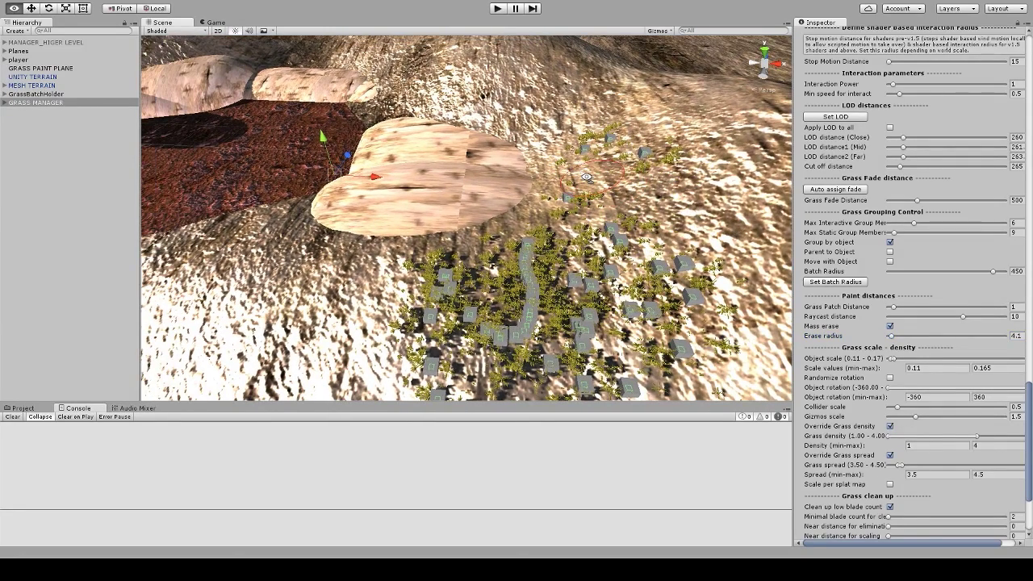
# Step: Extend the grass patch by painting more grass along its downhill side
pyautogui.moveTo(586, 176); pyautogui.dragTo(574, 260, button='right')
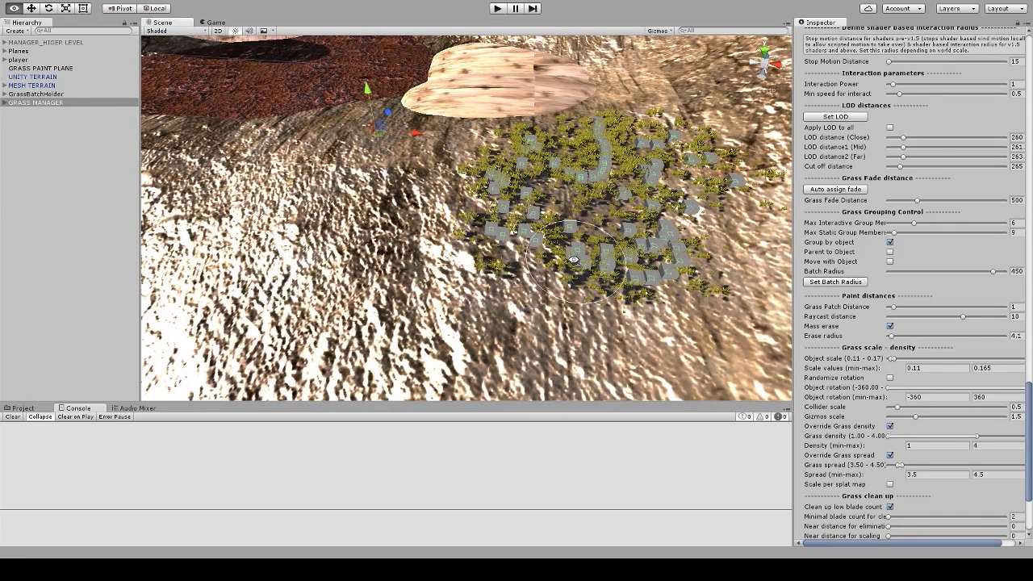
pyautogui.moveTo(573, 259); pyautogui.dragTo(583, 252, button='right')
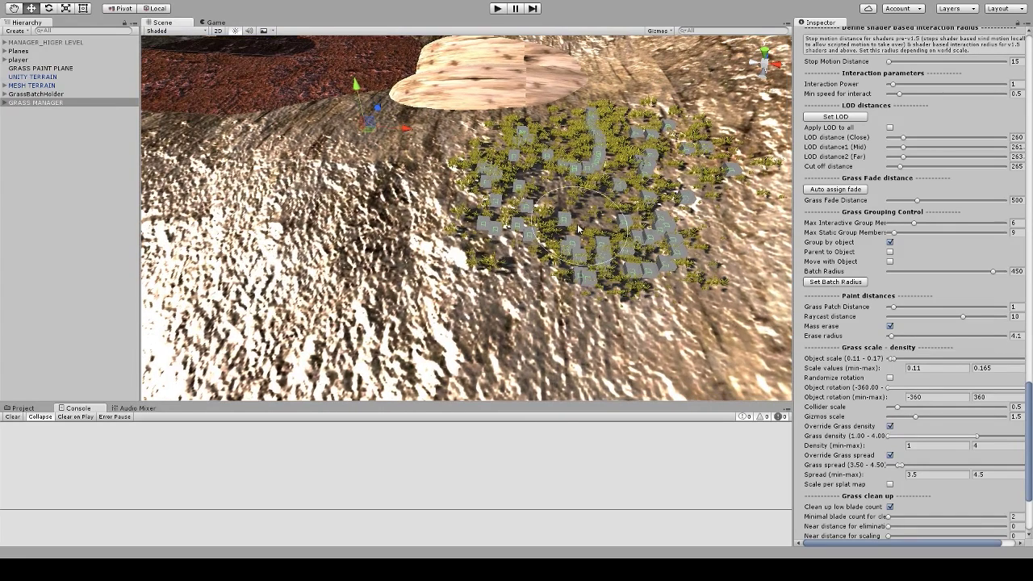
pyautogui.click(1030, 171)
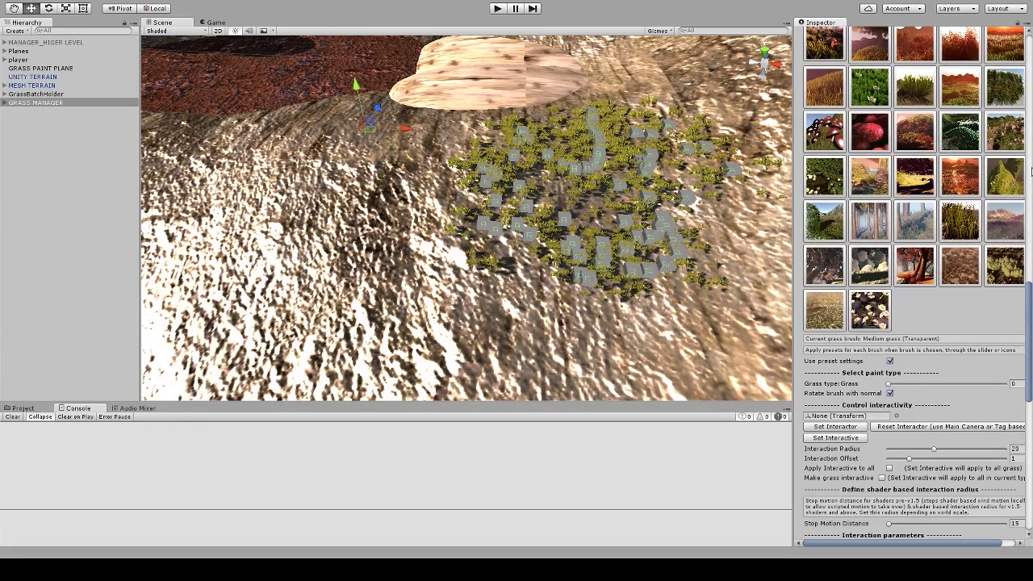
# Step: Lower the editor view distance to 72 and view the grass patch from farther away
pyautogui.click(1031, 171)
pyautogui.click(933, 187)
pyautogui.moveTo(935, 188); pyautogui.dragTo(894, 188)
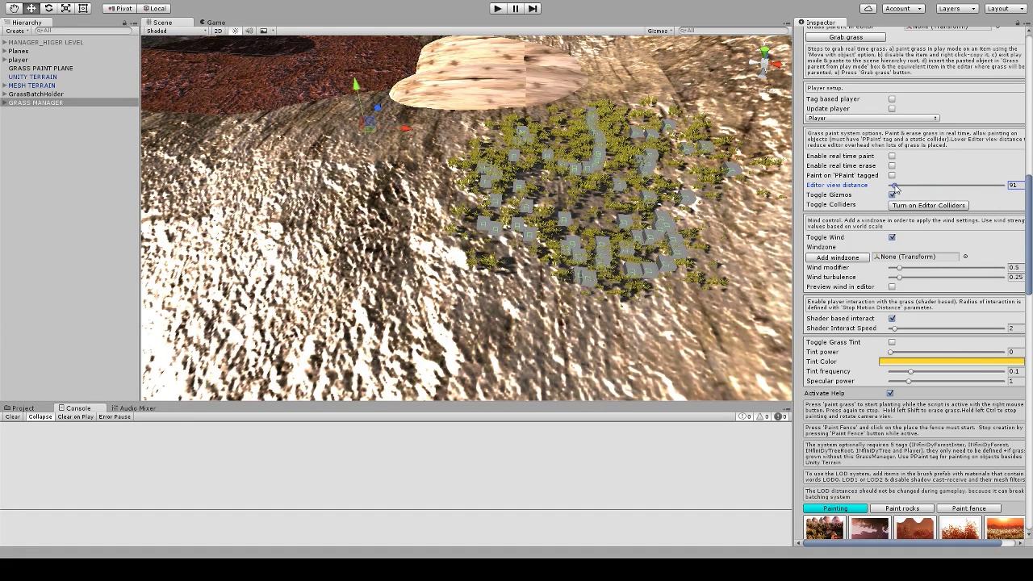
pyautogui.moveTo(894, 188); pyautogui.dragTo(893, 188)
pyautogui.scroll(-5, 534, 286)
pyautogui.scroll(2, 534, 286)
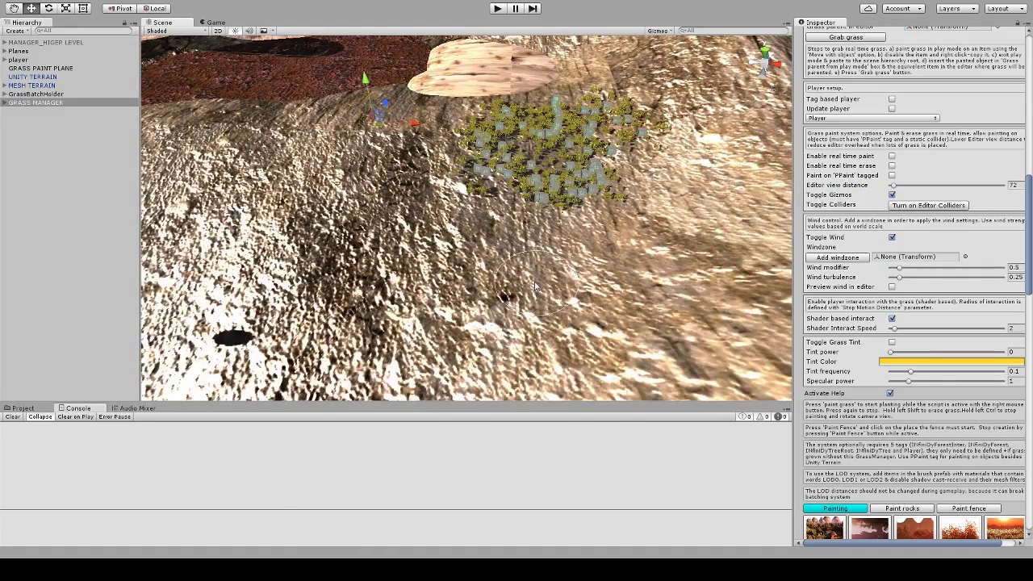
pyautogui.scroll(-2, 535, 286)
pyautogui.moveTo(535, 287); pyautogui.dragTo(554, 265, button='middle')
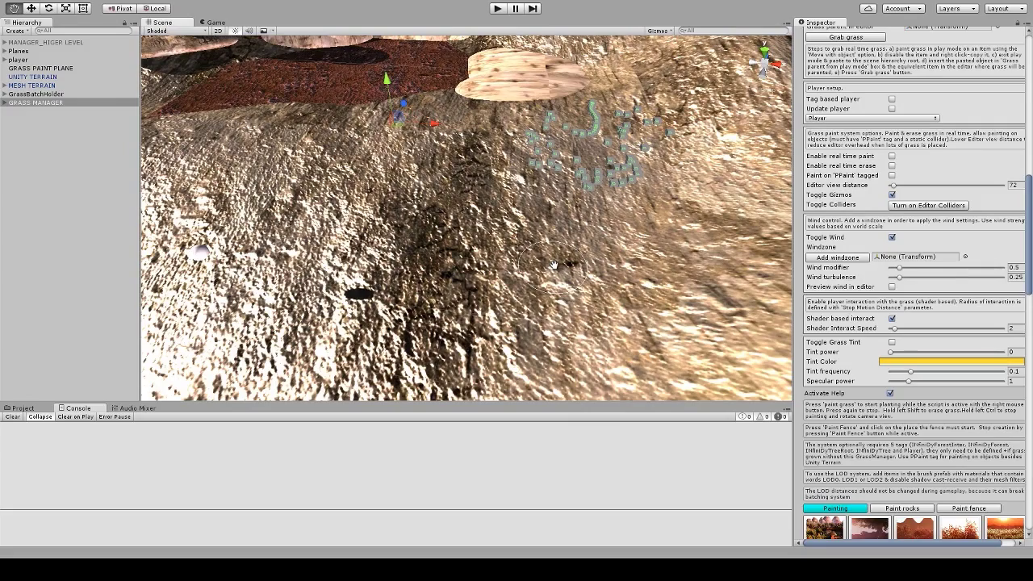
pyautogui.moveTo(553, 265)
pyautogui.keyDown('alt'); pyautogui.mouseDown()
pyautogui.moveTo(551, 294)
pyautogui.moveTo(554, 256)
pyautogui.mouseUp(); pyautogui.keyUp('alt')
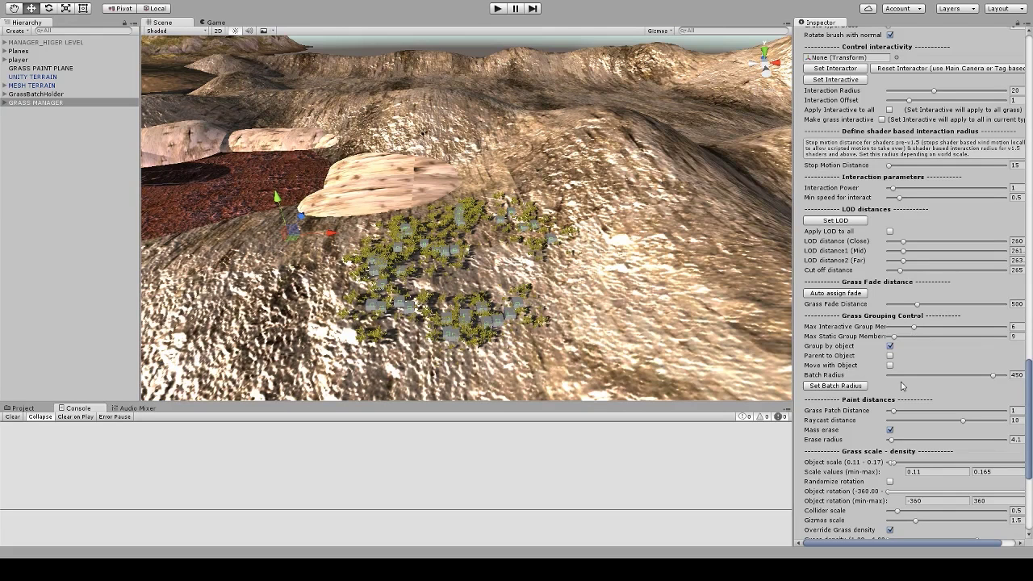
# Step: Increase the erase radius to about 9.4 and clear the remaining grass patch beside the light flat rock
pyautogui.moveTo(891, 439); pyautogui.dragTo(897, 439)
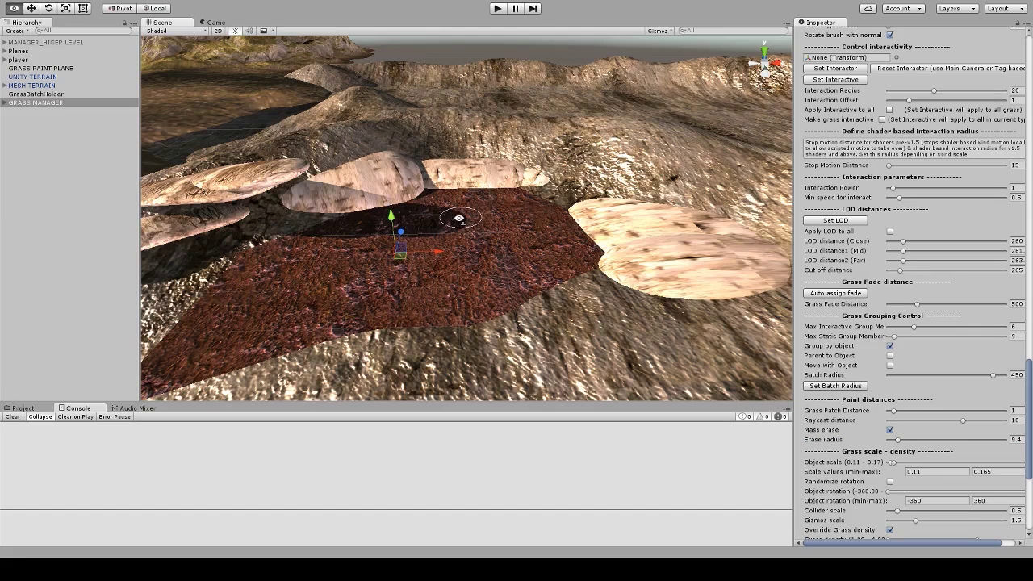
# Step: Select the red grass paint plane and assign it the PPaint tag
pyautogui.moveTo(456, 220); pyautogui.dragTo(460, 223, button='right')
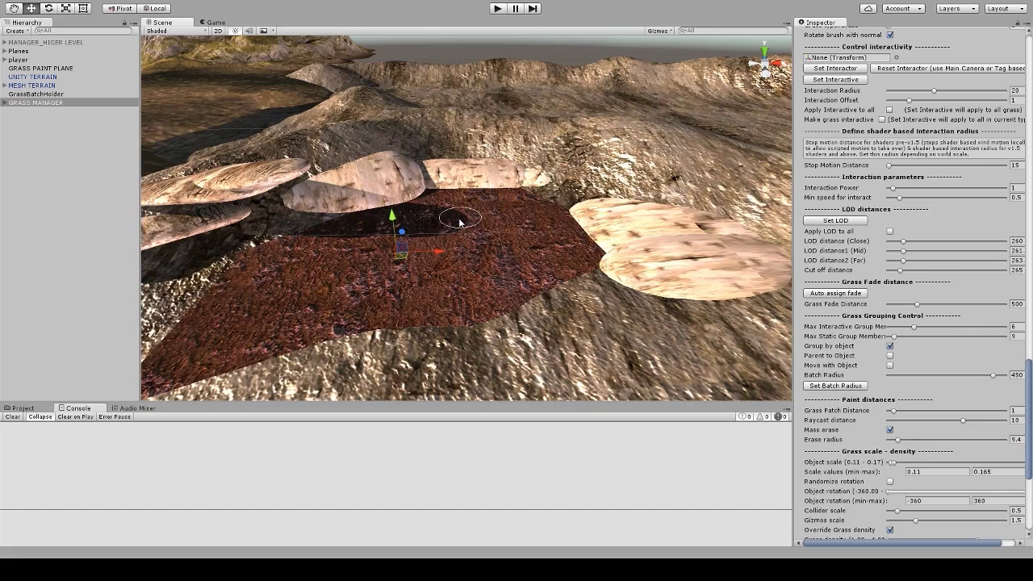
pyautogui.scroll(1, 459, 223)
pyautogui.click(473, 239)
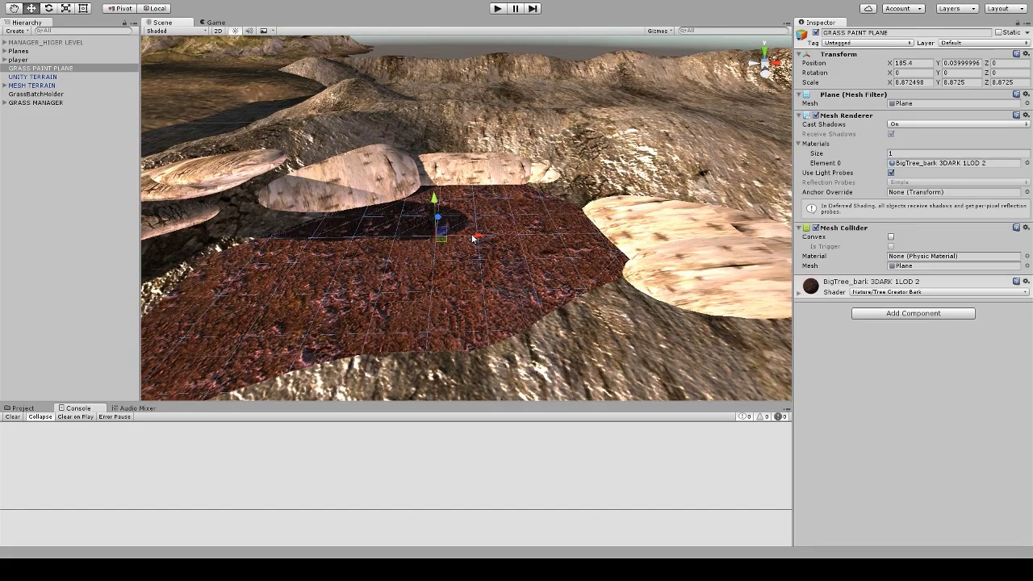
pyautogui.moveTo(474, 238); pyautogui.dragTo(485, 210, button='right')
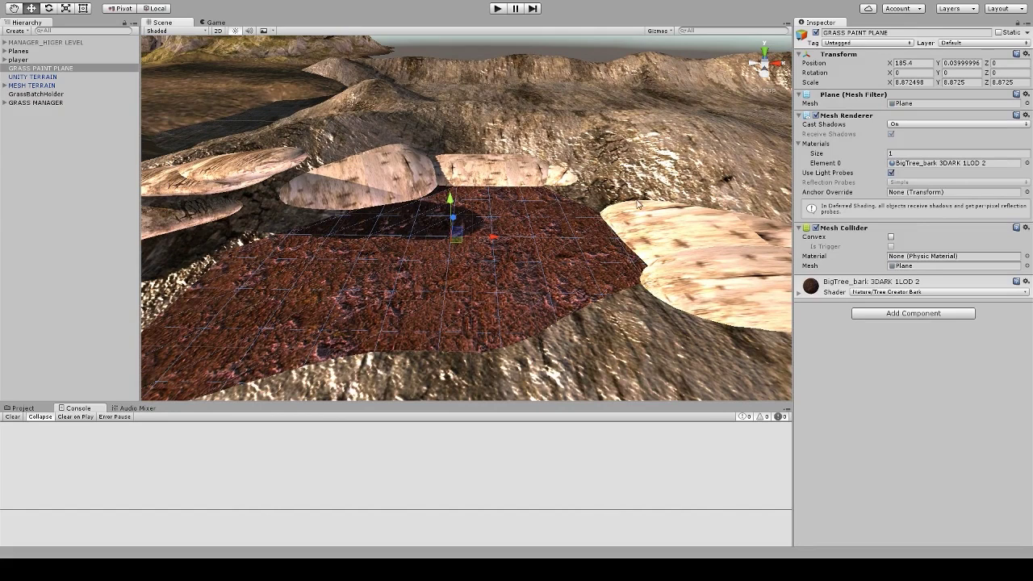
pyautogui.click(862, 142)
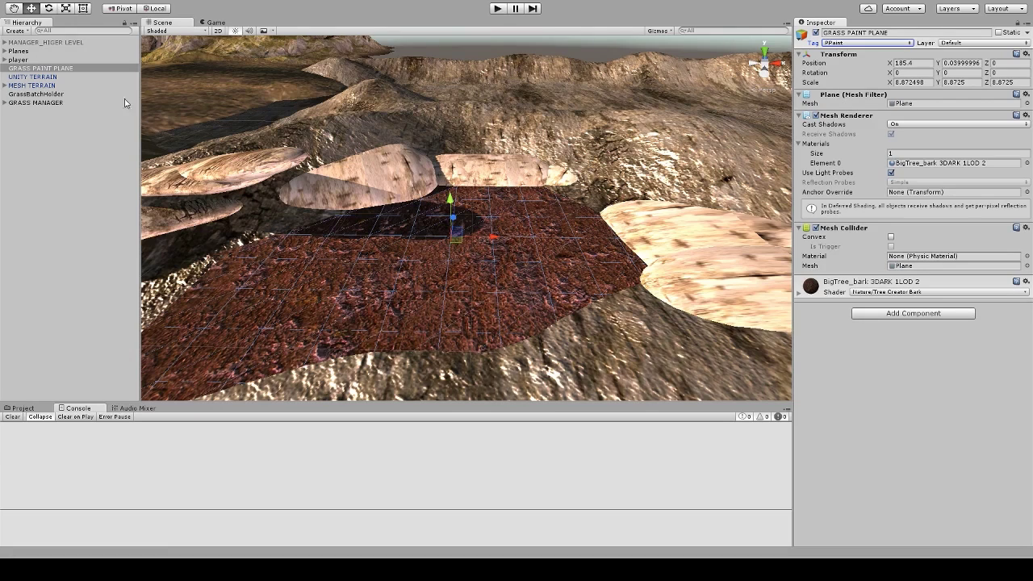
# Step: Enable painting on PPaint-tagged objects in the grass manager's settings
pyautogui.click(40, 102)
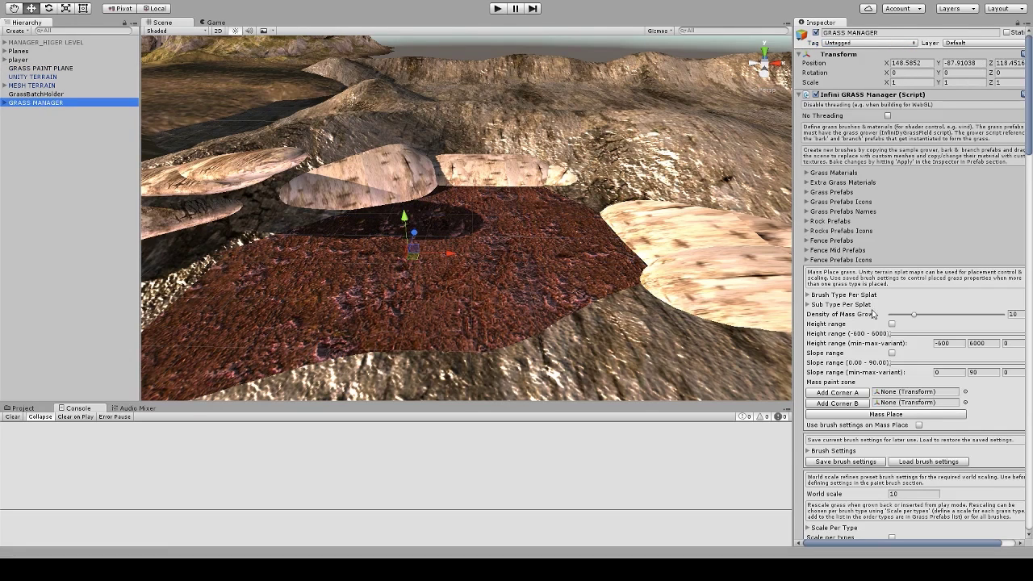
pyautogui.scroll(-10, 878, 311)
pyautogui.scroll(-2, 882, 297)
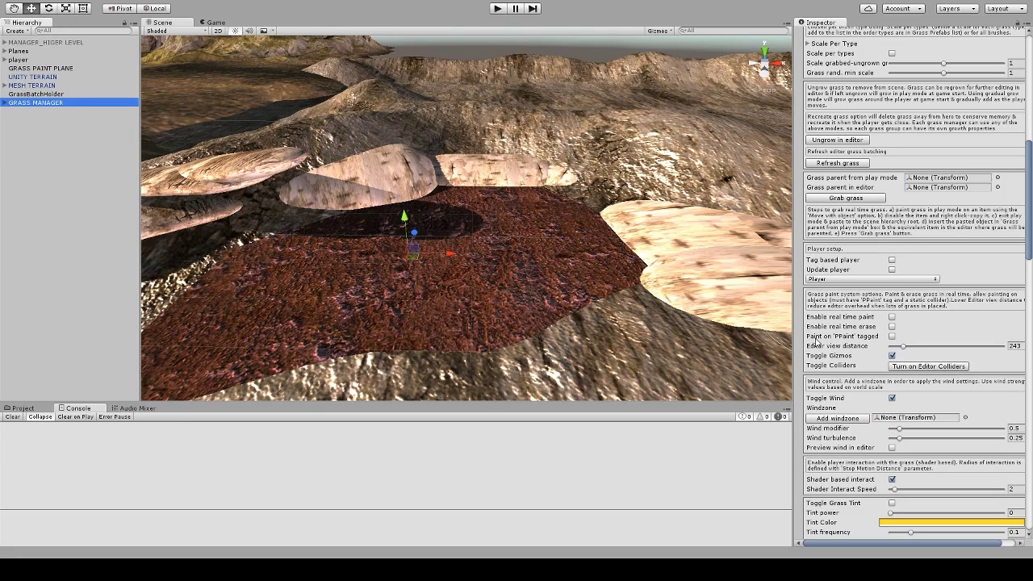
pyautogui.click(892, 337)
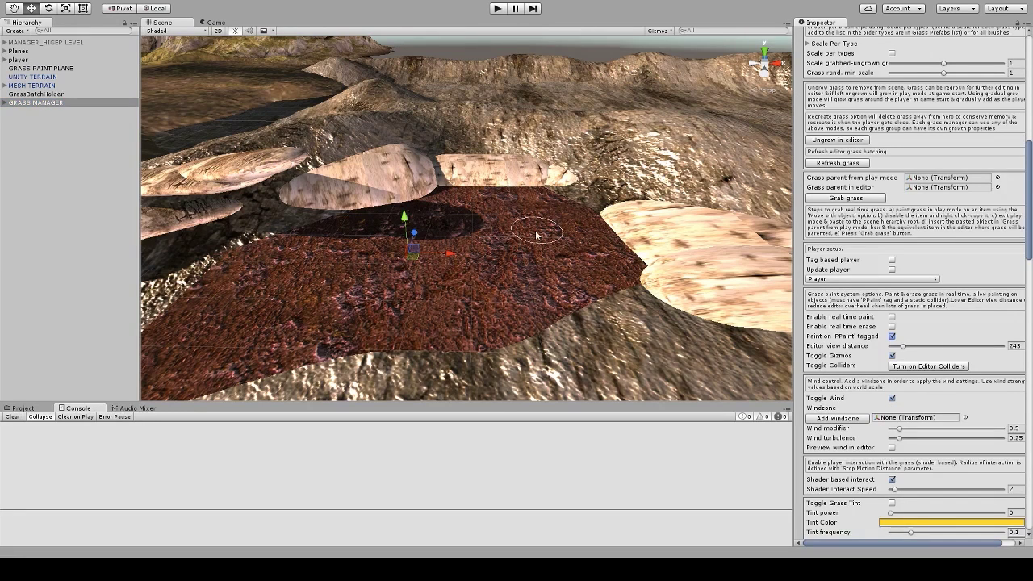
# Step: Paint a patch of medium grass on the red grass paint plane
pyautogui.scroll(1, 517, 268)
pyautogui.moveTo(493, 269)
pyautogui.mouseDown(button='right')
pyautogui.moveTo(497, 257)
pyautogui.moveTo(530, 256)
pyautogui.moveTo(542, 270)
pyautogui.moveTo(486, 250)
pyautogui.mouseUp(button='right')
pyautogui.scroll(3, 521, 262)
pyautogui.scroll(3, 516, 262)
# Step: Select the light rock behind the red plane and check its tag
pyautogui.moveTo(487, 251)
pyautogui.keyDown('alt'); pyautogui.mouseDown()
pyautogui.moveTo(525, 260)
pyautogui.moveTo(472, 218)
pyautogui.moveTo(456, 228)
pyautogui.mouseUp(); pyautogui.keyUp('alt')
pyautogui.click(456, 228)
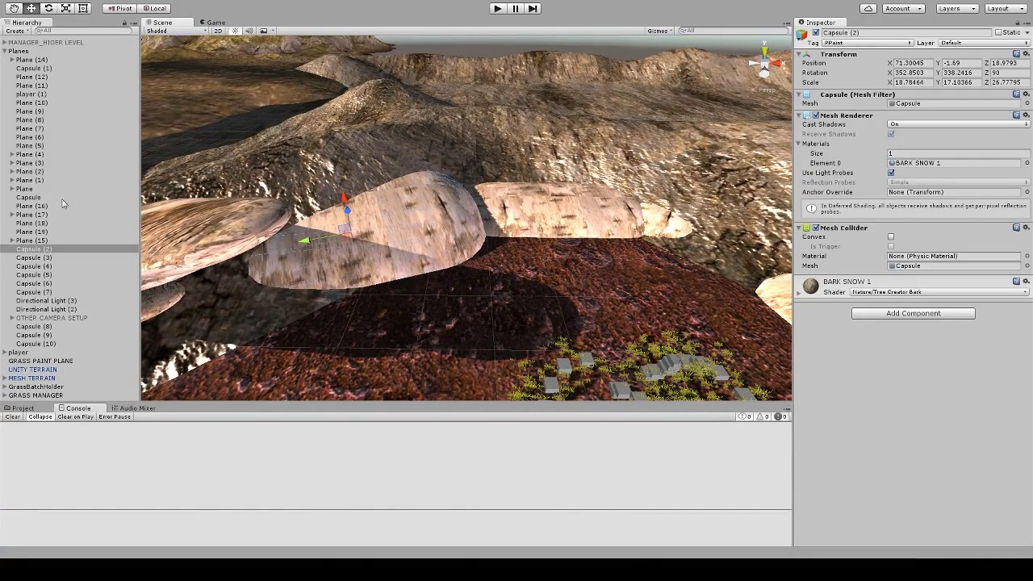
pyautogui.click(5, 50)
# Step: Reselect the grass manager and paint medium grass over the two light rocks beside the red plane
pyautogui.click(44, 104)
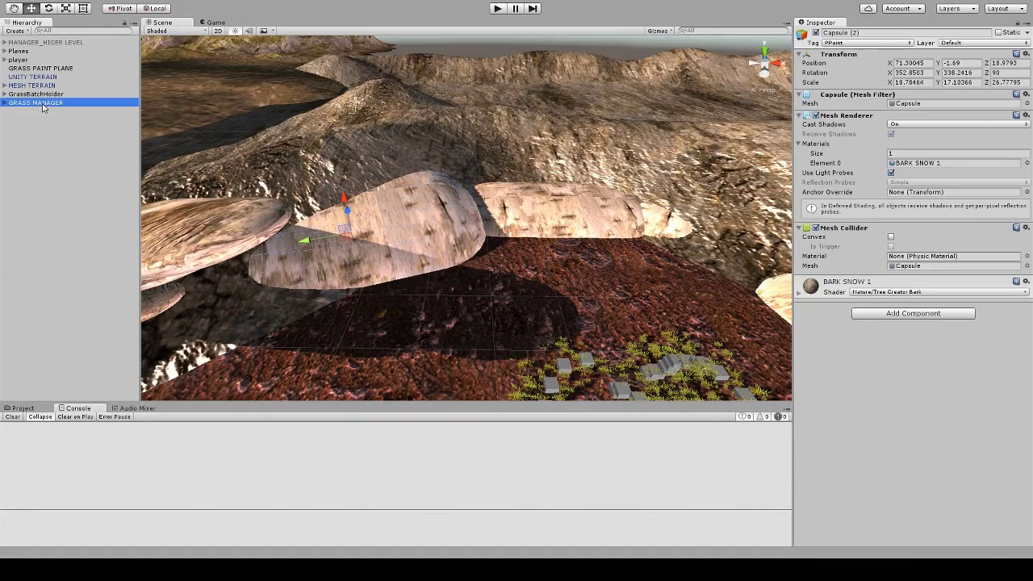
pyautogui.moveTo(388, 243)
pyautogui.mouseDown(button='right')
pyautogui.moveTo(409, 225)
pyautogui.moveTo(393, 257)
pyautogui.moveTo(368, 260)
pyautogui.moveTo(392, 251)
pyautogui.mouseUp(button='right')
pyautogui.keyDown('alt'); pyautogui.moveTo(392, 250); pyautogui.dragTo(479, 216); pyautogui.keyUp('alt')
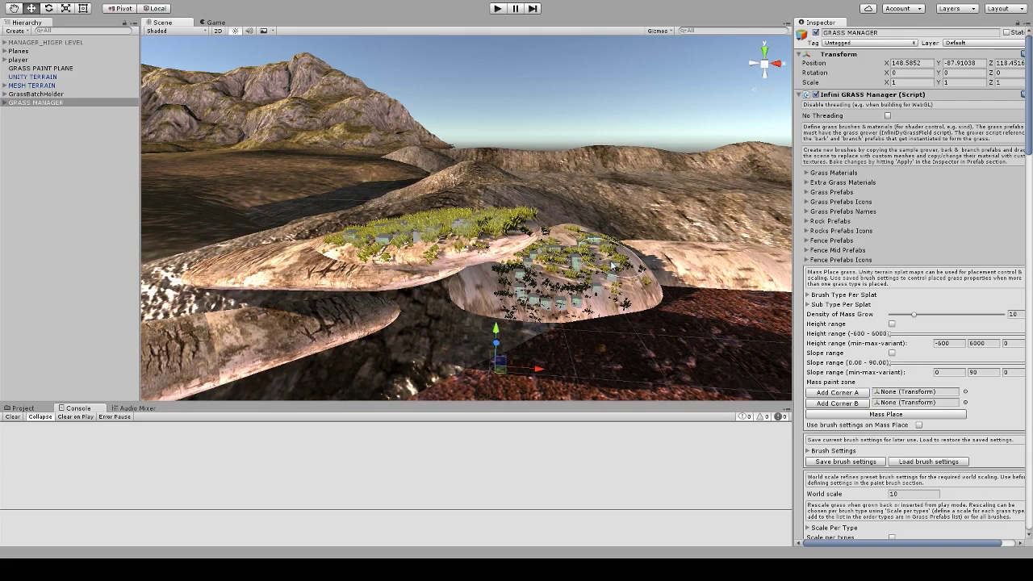
# Step: Choose the Vines brush and paint small vines along the edge of the upper light rock
pyautogui.scroll(-10, 968, 299)
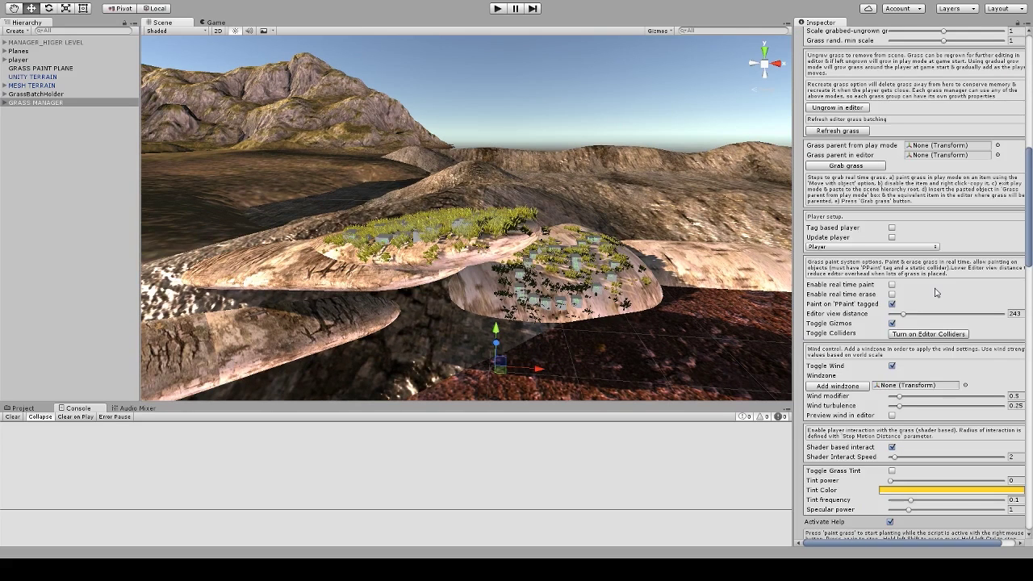
pyautogui.scroll(-10, 935, 292)
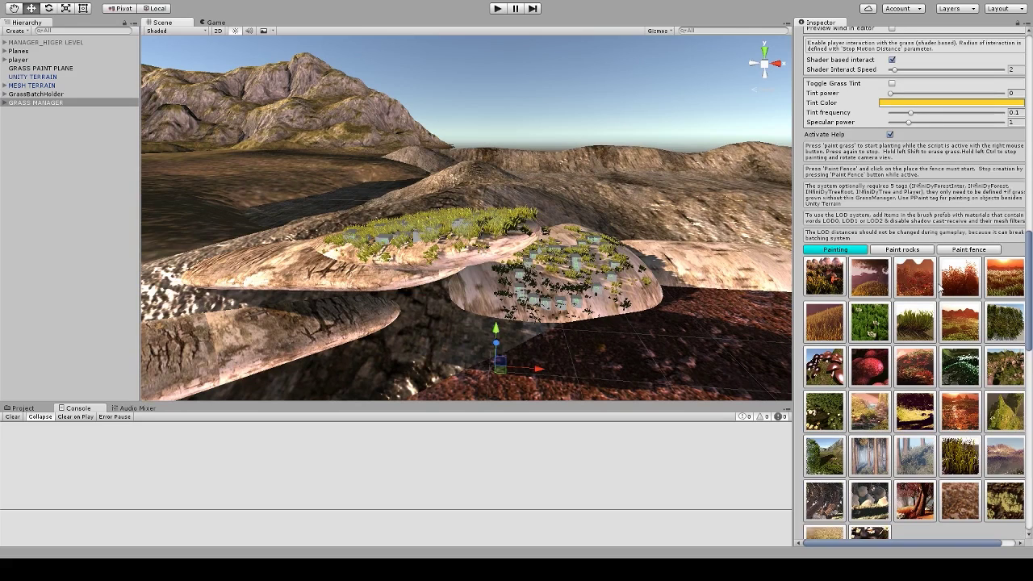
pyautogui.scroll(-2, 936, 292)
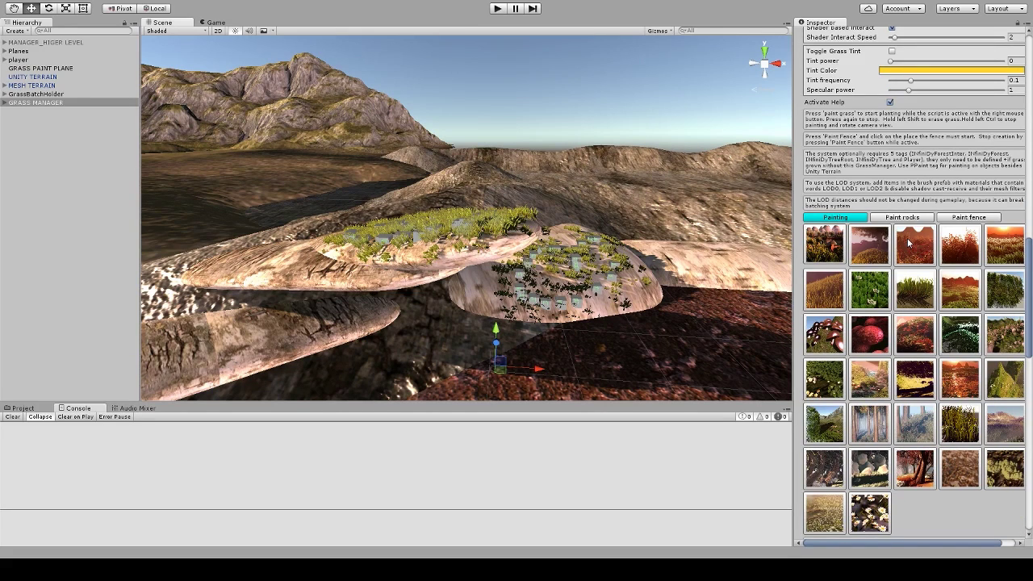
pyautogui.click(909, 242)
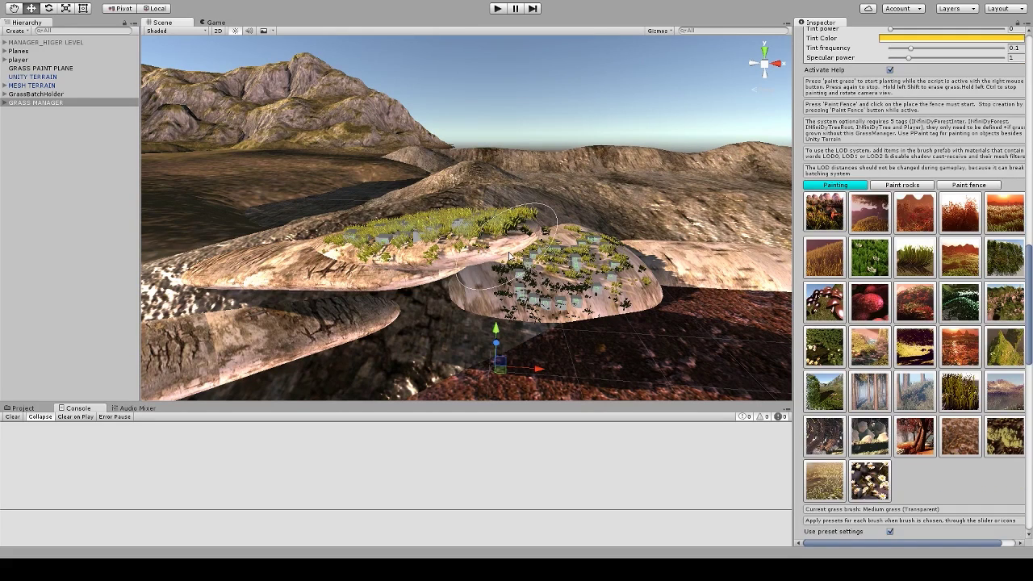
pyautogui.keyDown('alt'); pyautogui.moveTo(509, 256); pyautogui.dragTo(515, 218); pyautogui.keyUp('alt')
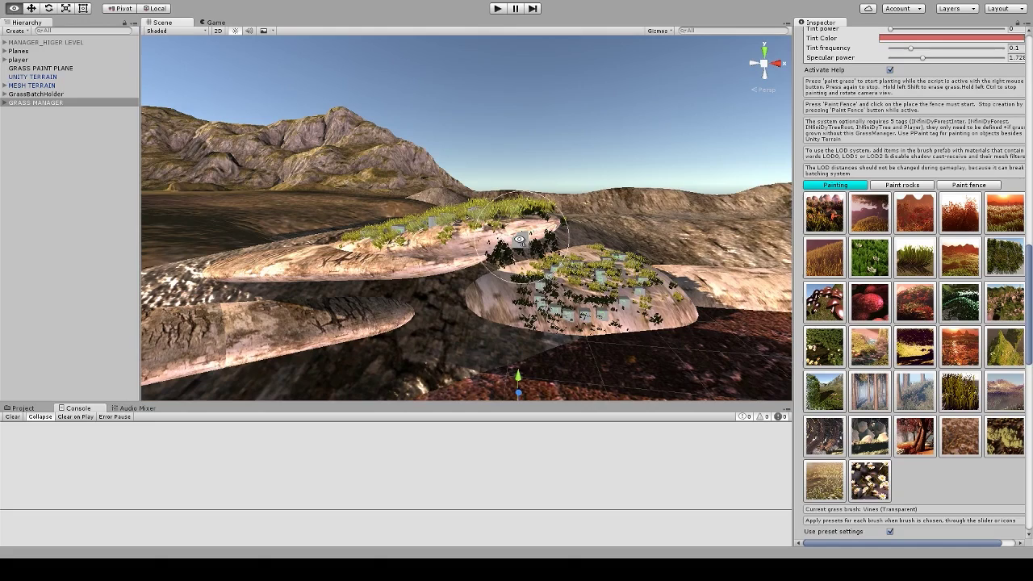
pyautogui.keyDown('ctrl'); pyautogui.moveTo(523, 240); pyautogui.dragTo(497, 244, button='right'); pyautogui.keyUp('ctrl')
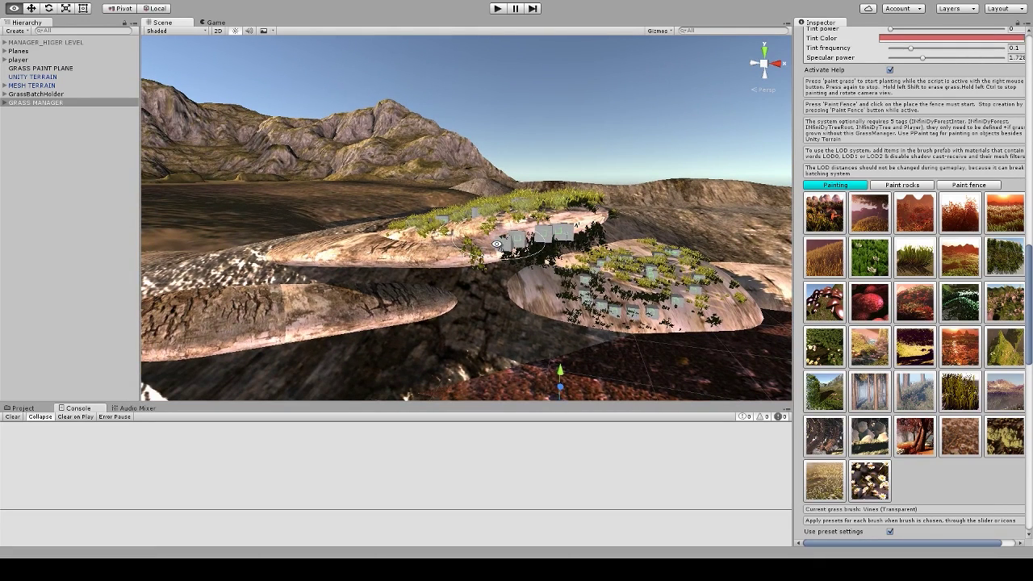
# Step: Raise the object scale range to about 1.70–2.00 and paint large vines hanging from the upper rock's edge
pyautogui.scroll(-10, 918, 366)
pyautogui.scroll(-1, 931, 417)
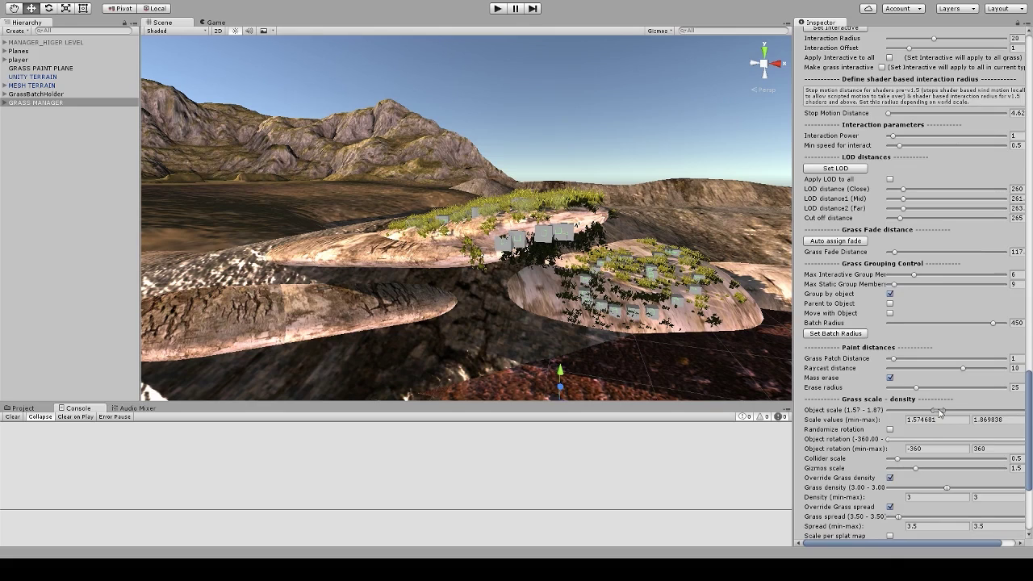
pyautogui.moveTo(933, 410); pyautogui.dragTo(941, 412)
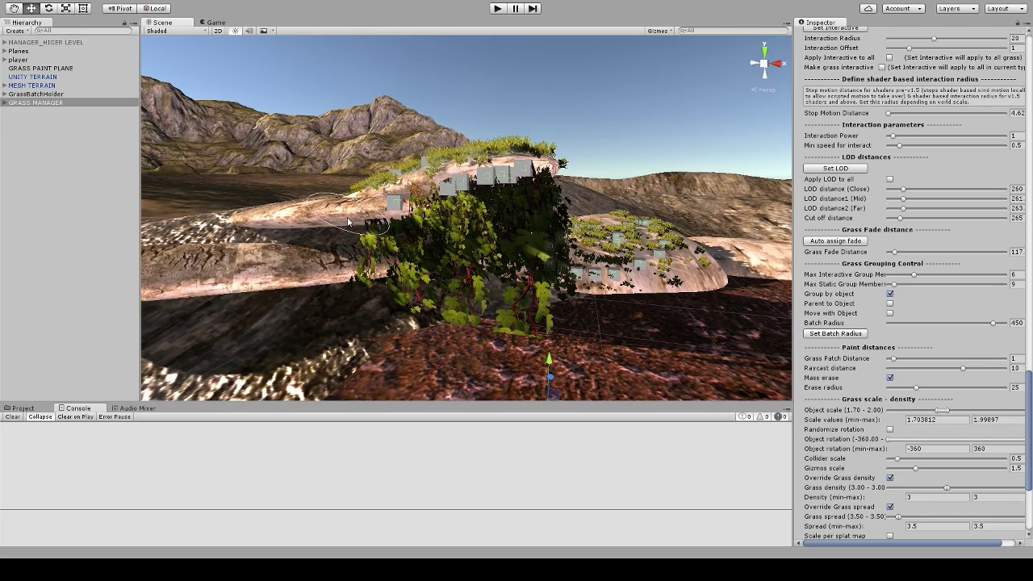
pyautogui.rightClick(346, 215)
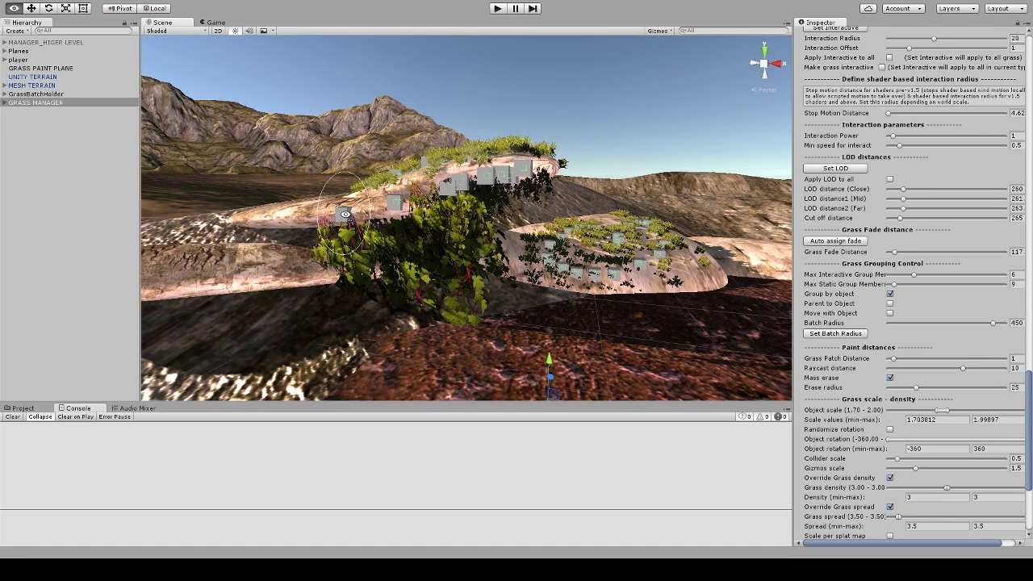
# Step: Ungrow all the painted grass in the editor and regrow it
pyautogui.scroll(10, 878, 295)
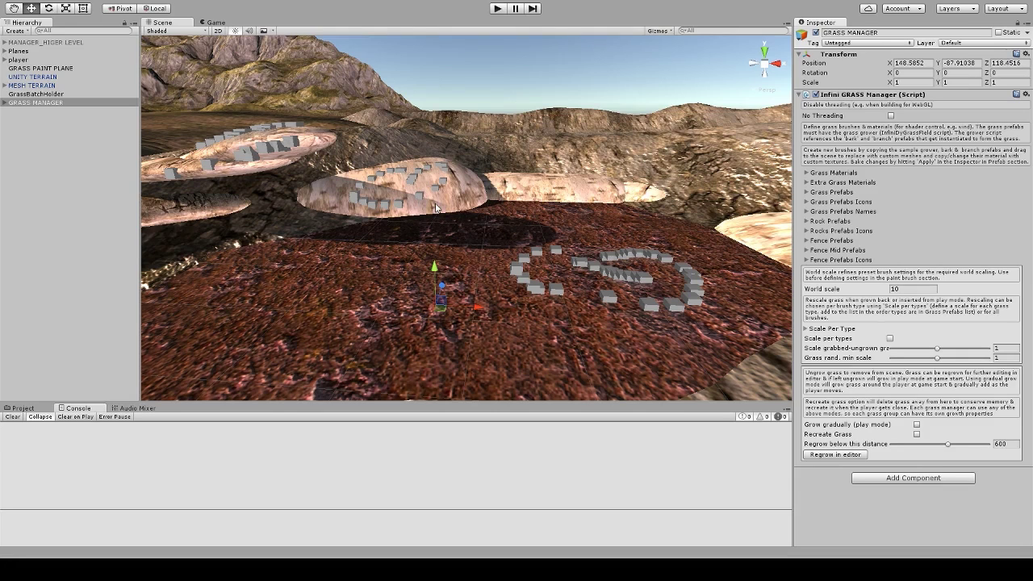
pyautogui.click(835, 454)
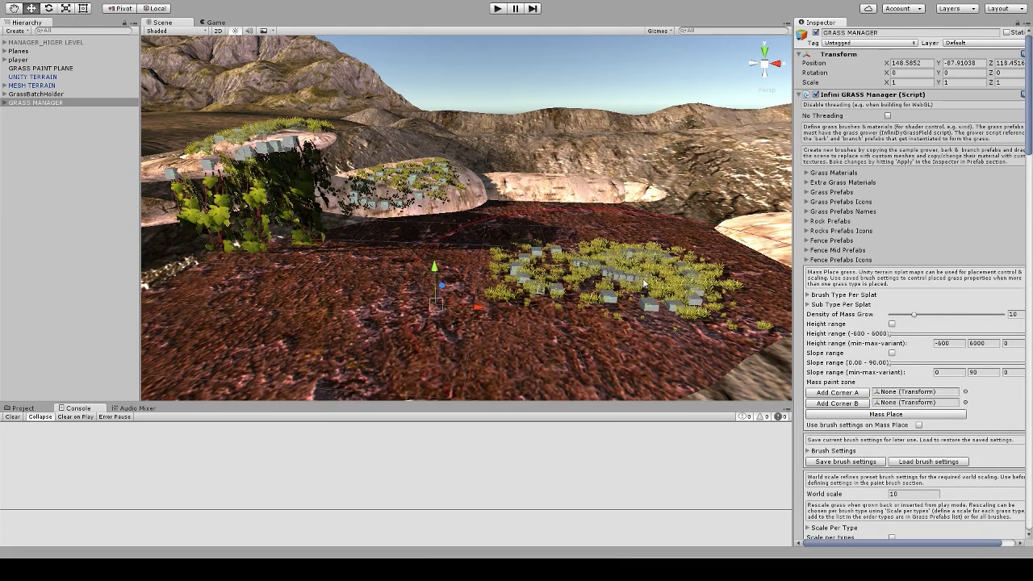
# Step: Erase the grass and vines from the light rocks and the red plane
pyautogui.moveTo(647, 273); pyautogui.dragTo(508, 230, button='right')
pyautogui.keyDown('alt'); pyautogui.moveTo(509, 229); pyautogui.dragTo(649, 279); pyautogui.keyUp('alt')
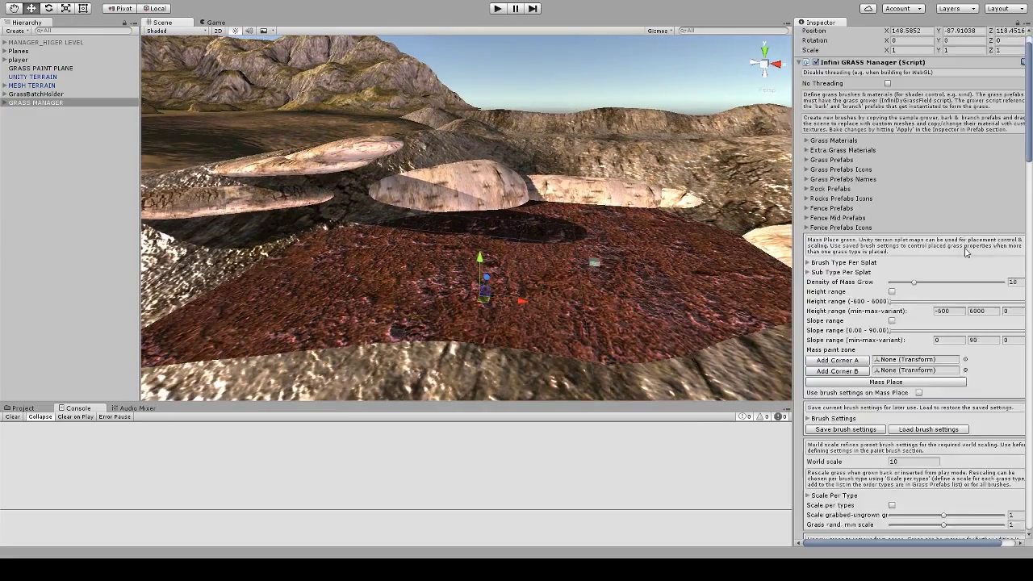
# Step: Choose the second grass brush preset and paint a patch of bright yellow spiky grass on the red plane
pyautogui.scroll(-10, 967, 253)
pyautogui.scroll(-15, 869, 369)
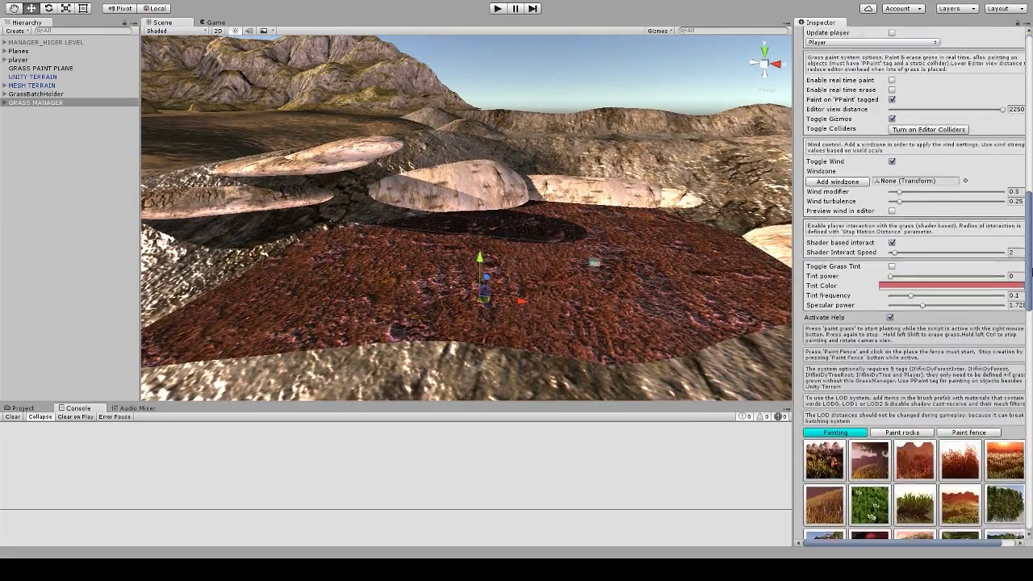
pyautogui.click(869, 370)
pyautogui.moveTo(533, 277)
pyautogui.mouseDown(button='right')
pyautogui.moveTo(567, 268)
pyautogui.moveTo(646, 279)
pyautogui.mouseUp(button='right')
pyautogui.keyDown('alt'); pyautogui.scroll(5, 567, 267); pyautogui.keyUp('alt')
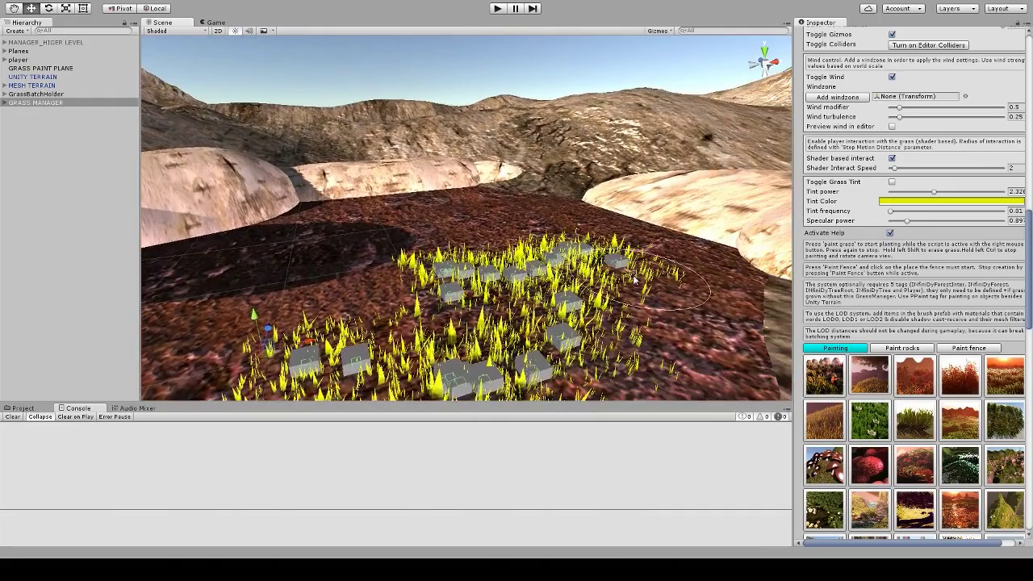
pyautogui.scroll(-3, 532, 272)
pyautogui.scroll(5, 532, 274)
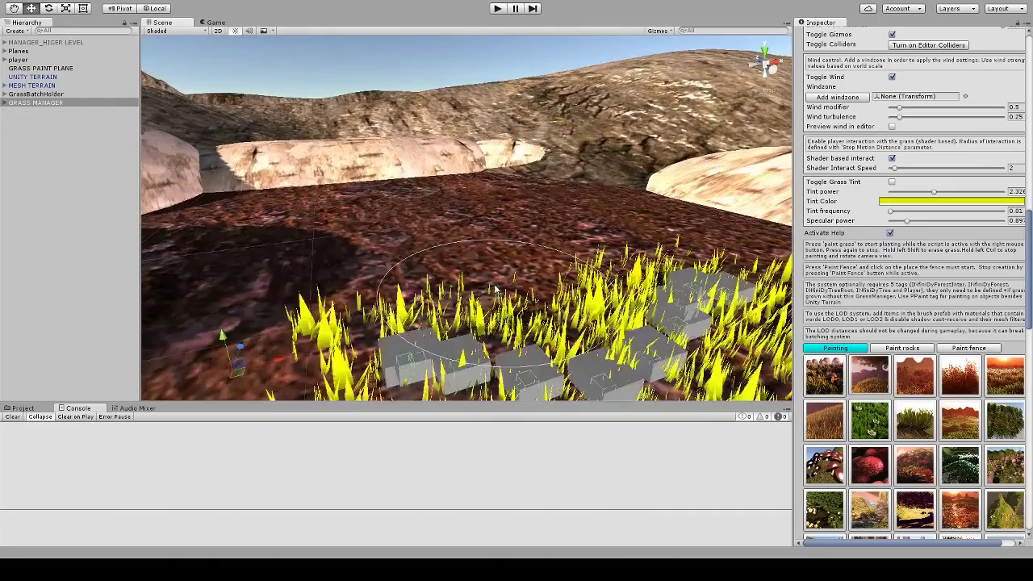
pyautogui.scroll(-5, 496, 289)
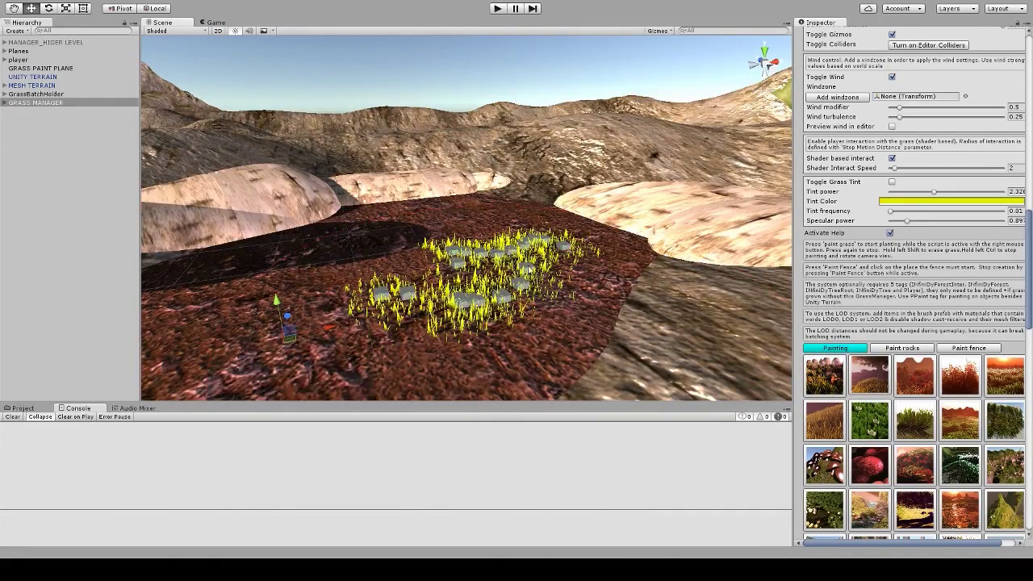
# Step: Switch to the first brush preset and paint medium grass beside the yellow spiky grass
pyautogui.keyDown('ctrl'); pyautogui.moveTo(533, 275); pyautogui.dragTo(464, 282, button='right'); pyautogui.keyUp('ctrl')
pyautogui.click(828, 386)
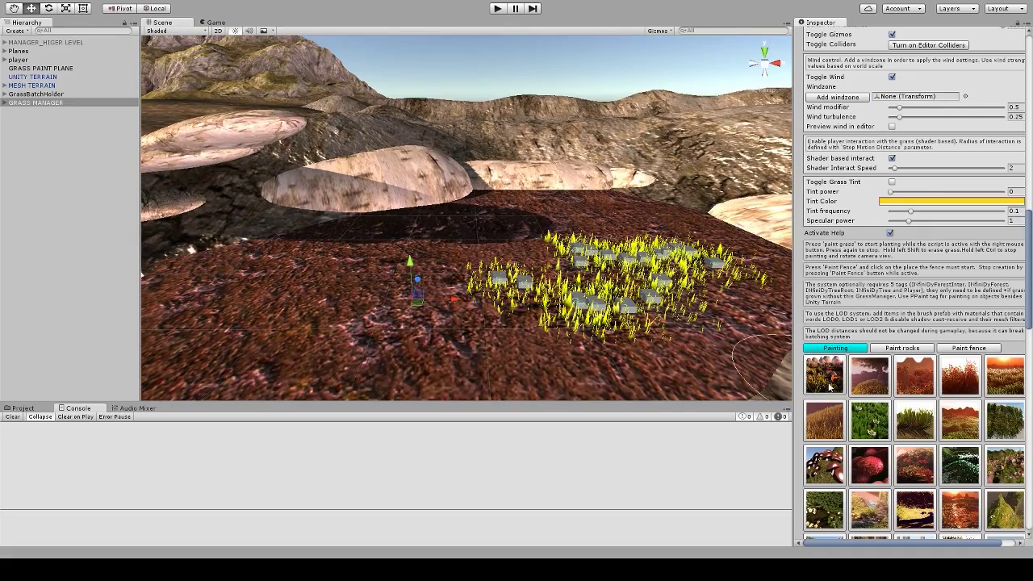
pyautogui.moveTo(351, 284)
pyautogui.mouseDown(button='right')
pyautogui.moveTo(381, 292)
pyautogui.moveTo(363, 317)
pyautogui.moveTo(307, 272)
pyautogui.mouseUp(button='right')
pyautogui.scroll(5, 466, 291)
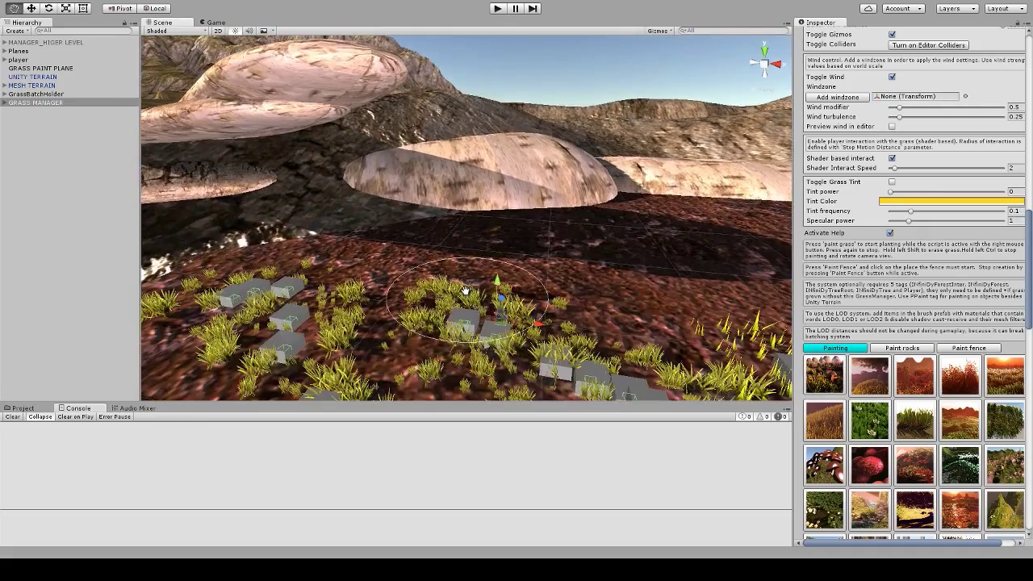
pyautogui.moveTo(465, 290); pyautogui.dragTo(468, 252, button='middle')
pyautogui.scroll(-5, 467, 266)
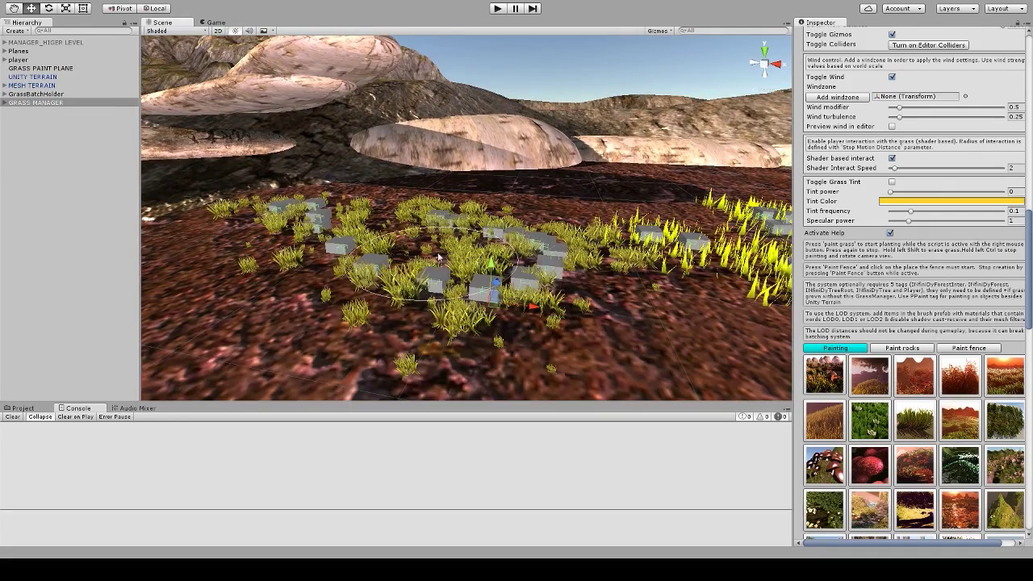
# Step: Mass erase both grass patches from the red plane
pyautogui.moveTo(438, 257)
pyautogui.mouseDown(button='right')
pyautogui.moveTo(558, 244)
pyautogui.moveTo(434, 210)
pyautogui.moveTo(516, 248)
pyautogui.mouseUp(button='right')
pyautogui.keyDown('shift'); pyautogui.moveTo(442, 221); pyautogui.dragTo(480, 210, button='right'); pyautogui.keyUp('shift')
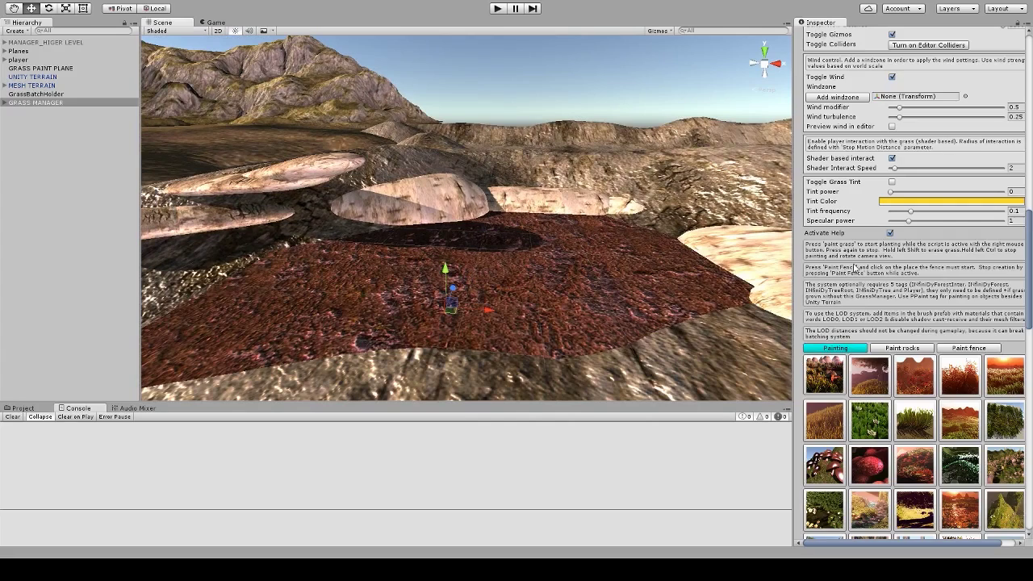
# Step: Try the medium grass on the red plane at an object scale of about 0.33–0.39 and remove the patch
pyautogui.scroll(-5, 944, 298)
pyautogui.scroll(-6, 944, 299)
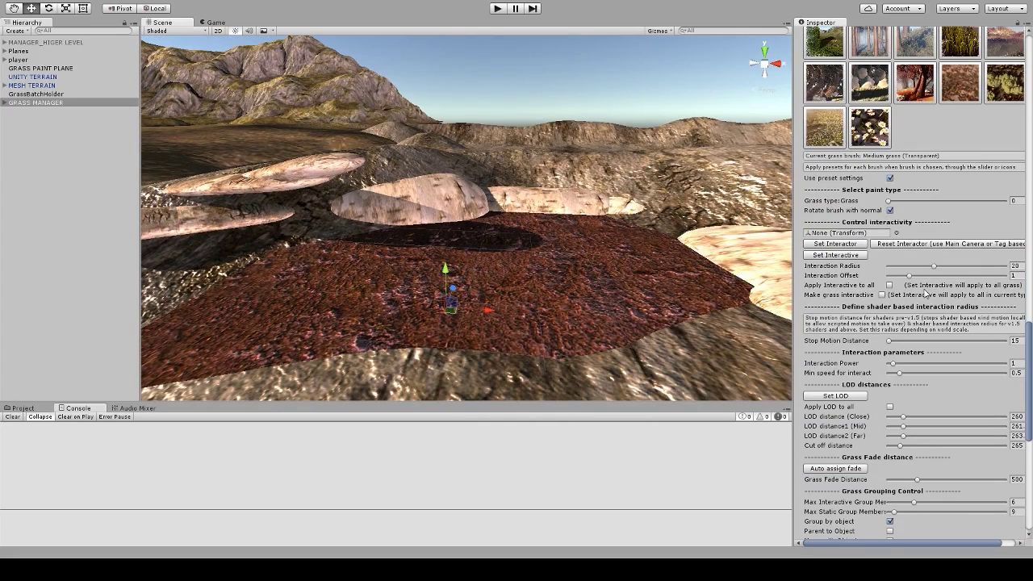
pyautogui.scroll(5, 926, 294)
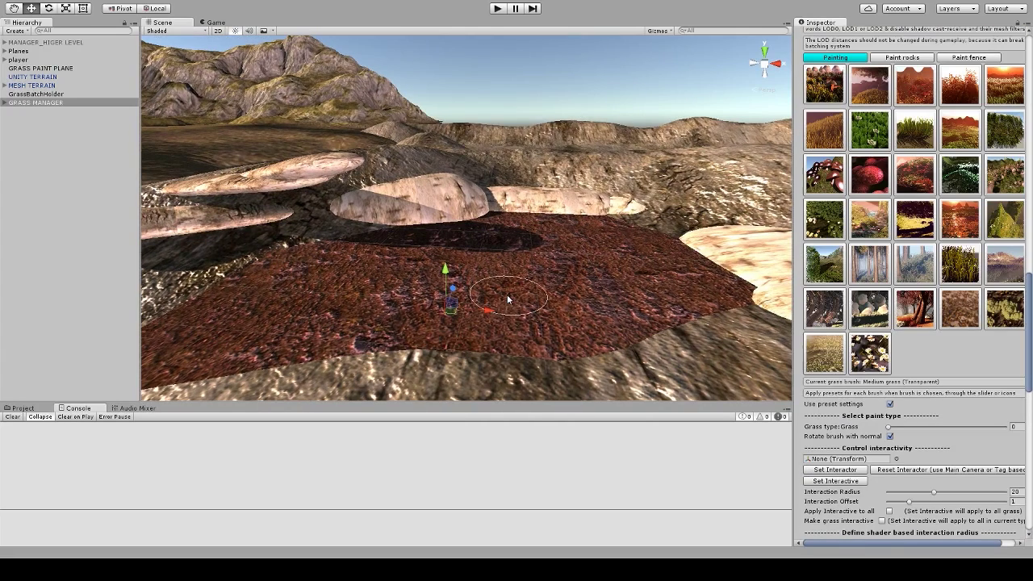
pyautogui.scroll(2, 507, 294)
pyautogui.scroll(-9, 891, 338)
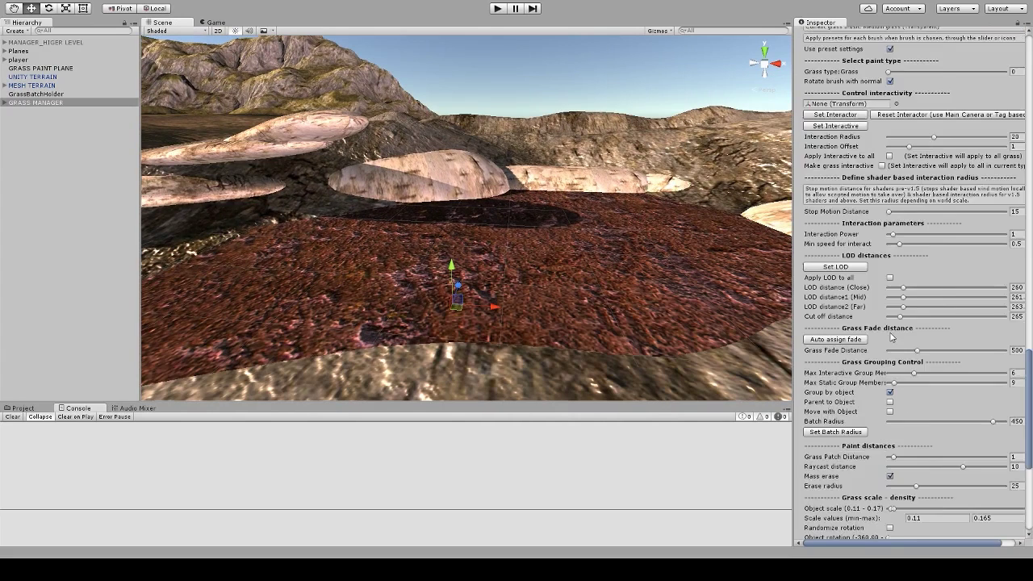
pyautogui.scroll(-2, 891, 337)
pyautogui.moveTo(891, 347); pyautogui.dragTo(900, 348)
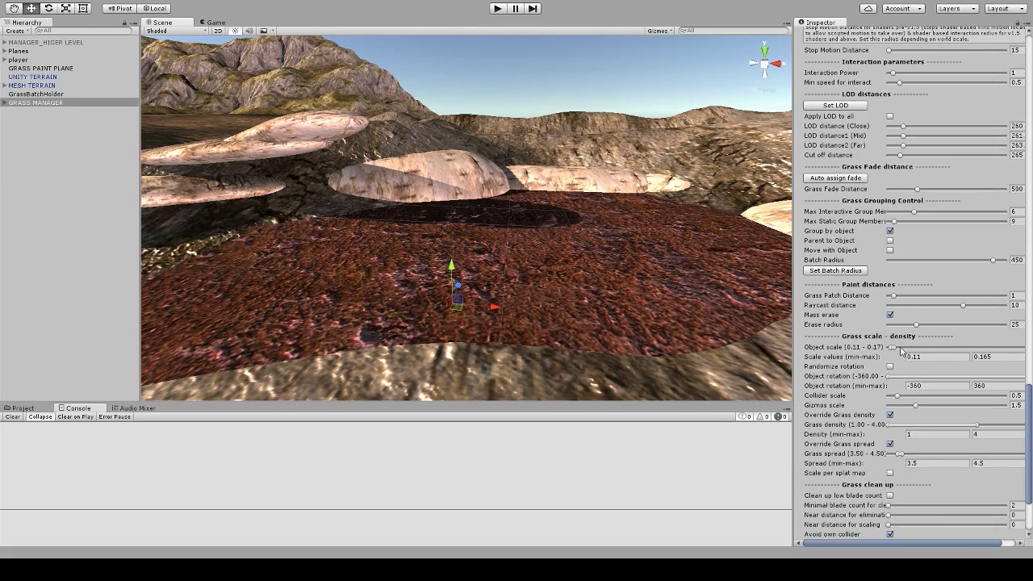
pyautogui.click(608, 238)
pyautogui.hotkey('ctrl', 'z')
# Step: Enable Randomize rotation, then paint and remove another test patch of medium grass on the red plane
pyautogui.click(890, 367)
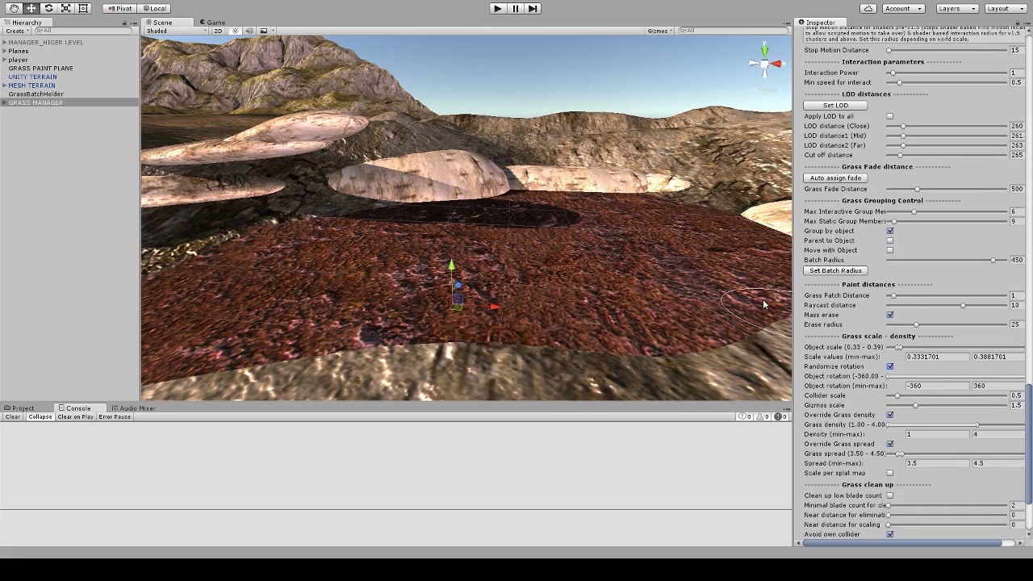
pyautogui.click(494, 229)
pyautogui.moveTo(494, 229)
pyautogui.mouseDown(button='right')
pyautogui.moveTo(539, 233)
pyautogui.moveTo(503, 253)
pyautogui.mouseUp(button='right')
pyautogui.hotkey('ctrl', 'z')
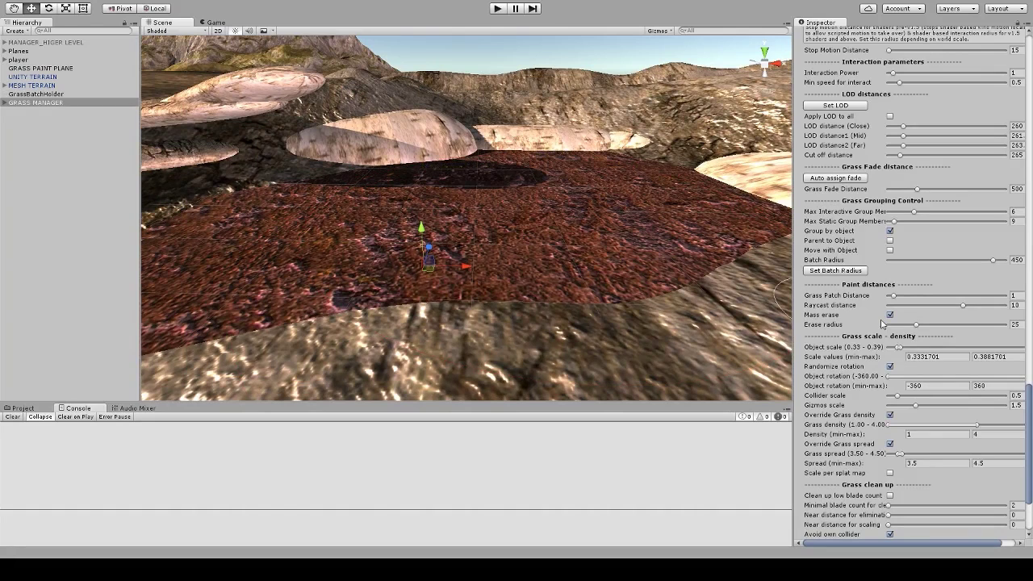
# Step: Reduce the object scale to about 0.17–0.26, then paint and erase a medium grass patch on the red plane
pyautogui.moveTo(905, 353); pyautogui.dragTo(897, 350)
pyautogui.moveTo(482, 214); pyautogui.dragTo(516, 209, button='right')
pyautogui.keyDown('shift'); pyautogui.rightClick(516, 209); pyautogui.keyUp('shift')
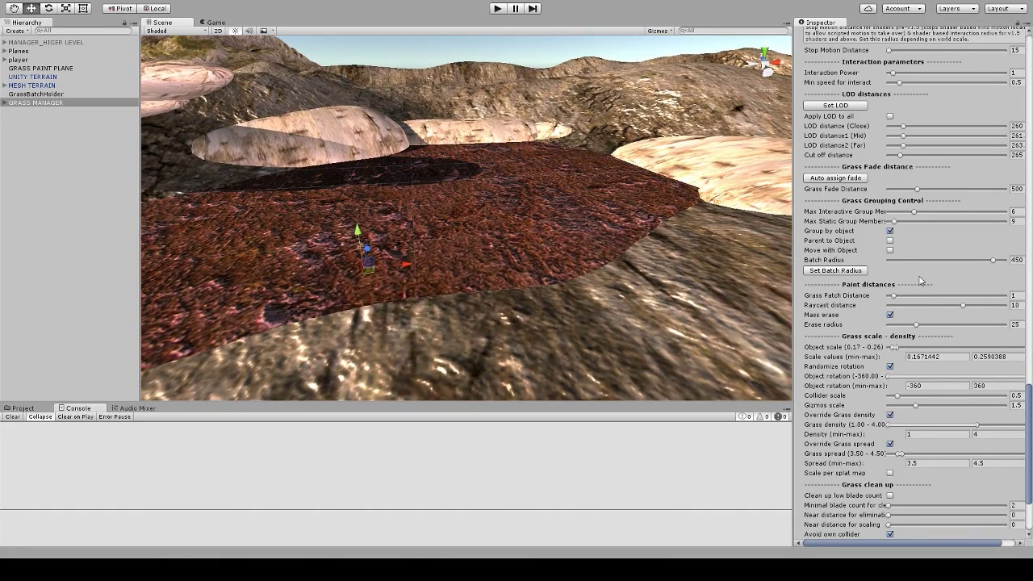
# Step: Choose the Curved grass (Vertex) brush, then paint and erase a small test patch on the red plane
pyautogui.scroll(15, 909, 284)
pyautogui.scroll(3, 909, 284)
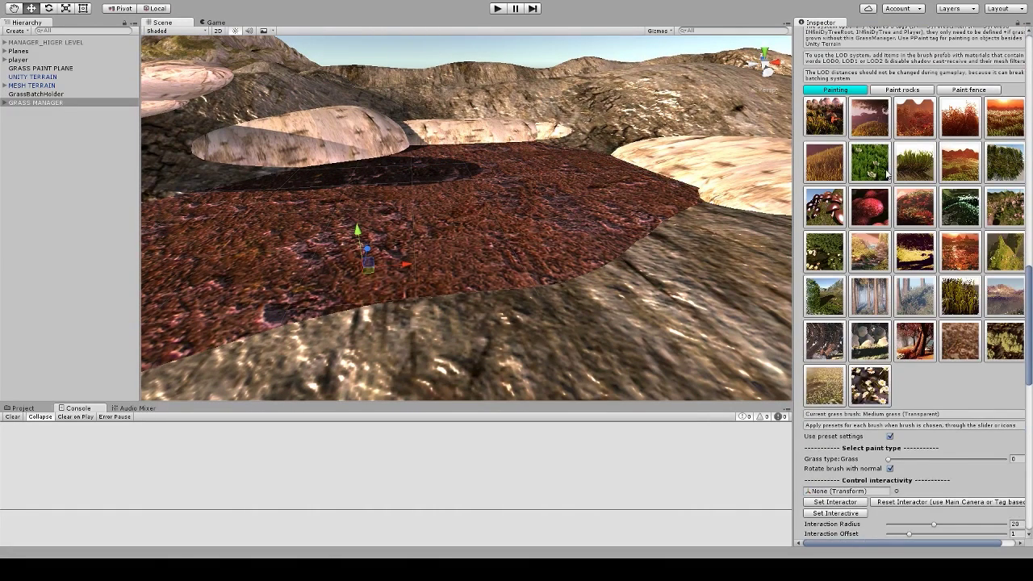
pyautogui.click(914, 161)
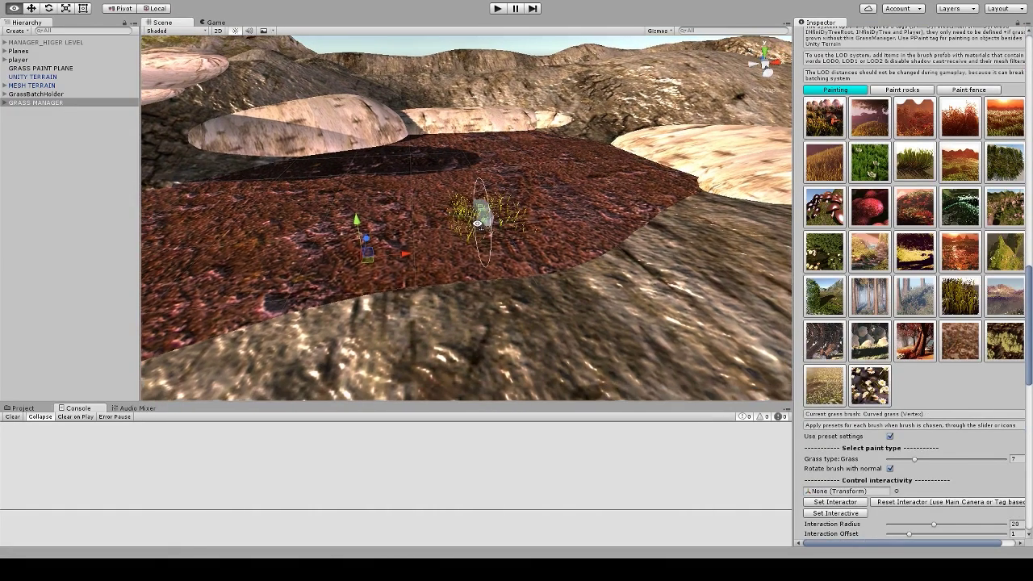
pyautogui.scroll(5, 481, 228)
pyautogui.keyDown('shift'); pyautogui.click(516, 226); pyautogui.keyUp('shift')
# Step: Paint curved grass on the red plane at an object scale of about 0.60–0.87, first without and then with Randomize rotation enabled
pyautogui.scroll(-5, 517, 226)
pyautogui.scroll(-12, 914, 398)
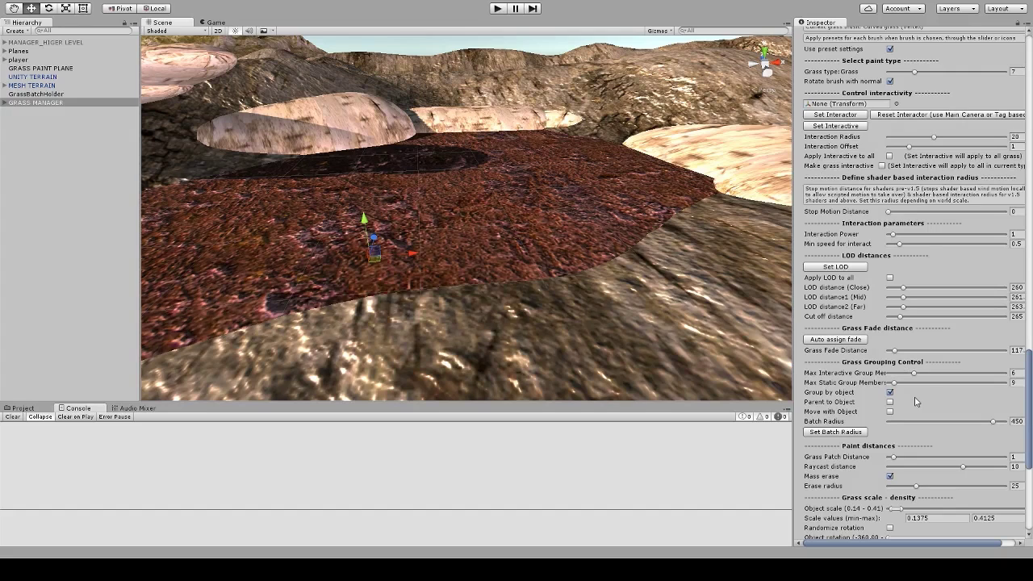
pyautogui.scroll(-2, 914, 401)
pyautogui.scroll(-4, 914, 401)
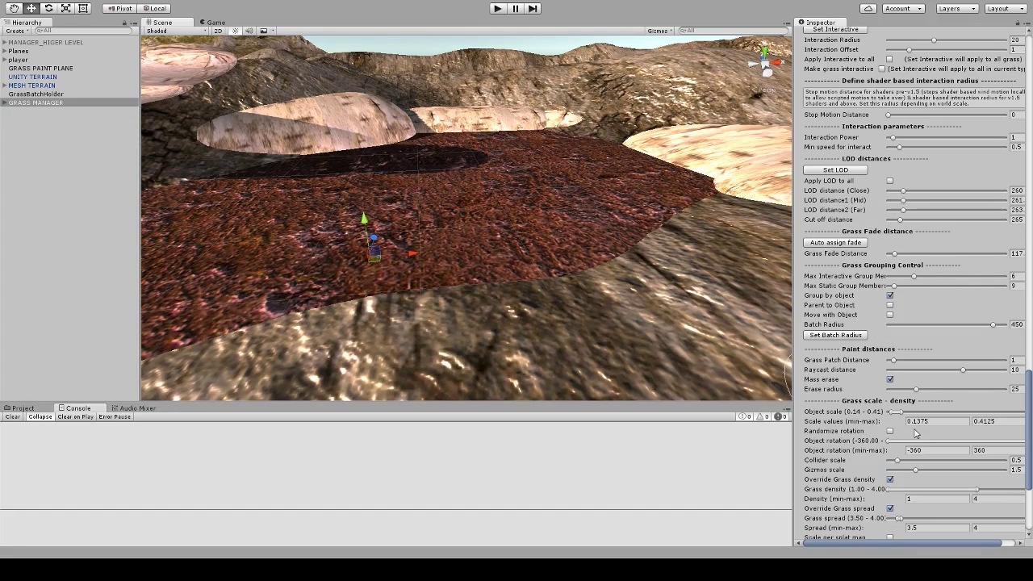
pyautogui.moveTo(894, 411); pyautogui.dragTo(905, 411)
pyautogui.moveTo(556, 182); pyautogui.dragTo(484, 188)
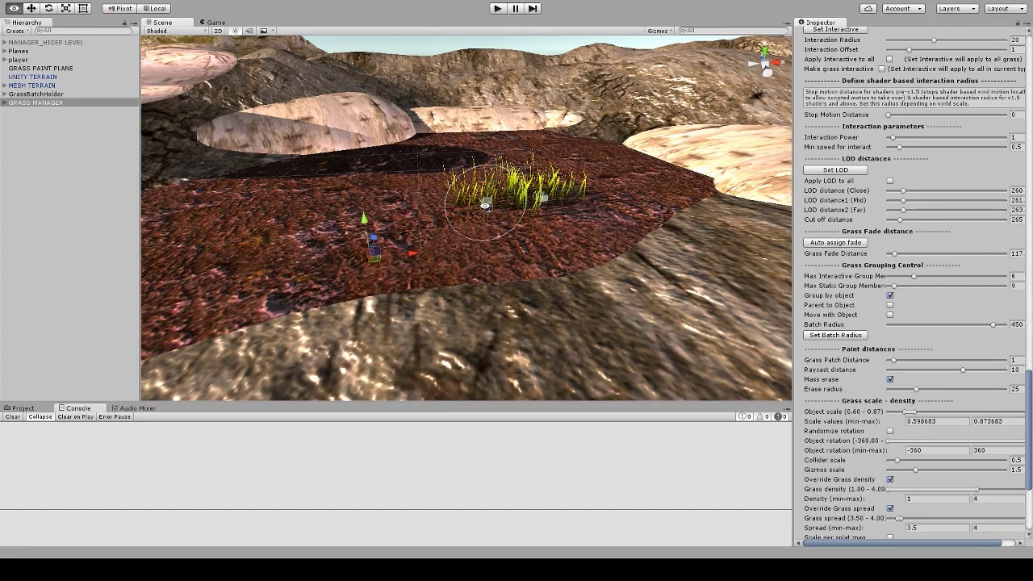
pyautogui.click(890, 432)
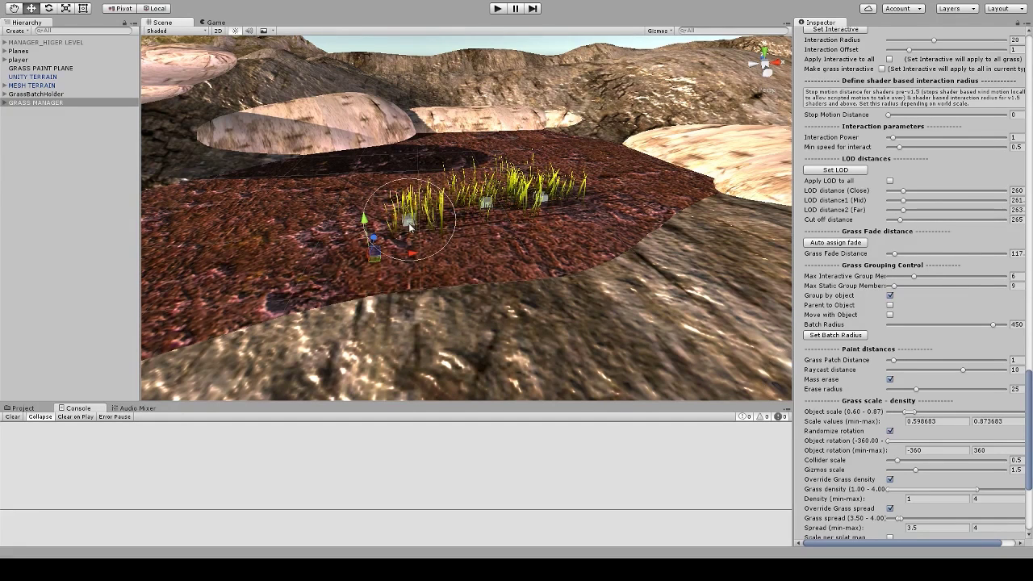
pyautogui.moveTo(410, 217)
pyautogui.mouseDown(button='right')
pyautogui.moveTo(364, 211)
pyautogui.moveTo(468, 227)
pyautogui.mouseUp(button='right')
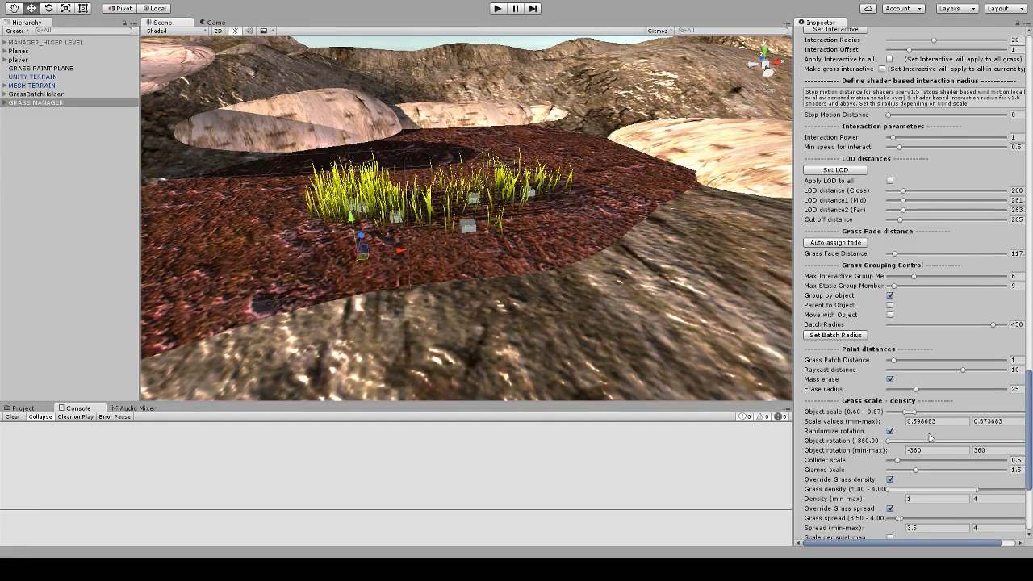
# Step: Raise the minimum grass density to about 2.5 and paint denser curved grass patches beside the existing ones
pyautogui.scroll(-2, 910, 435)
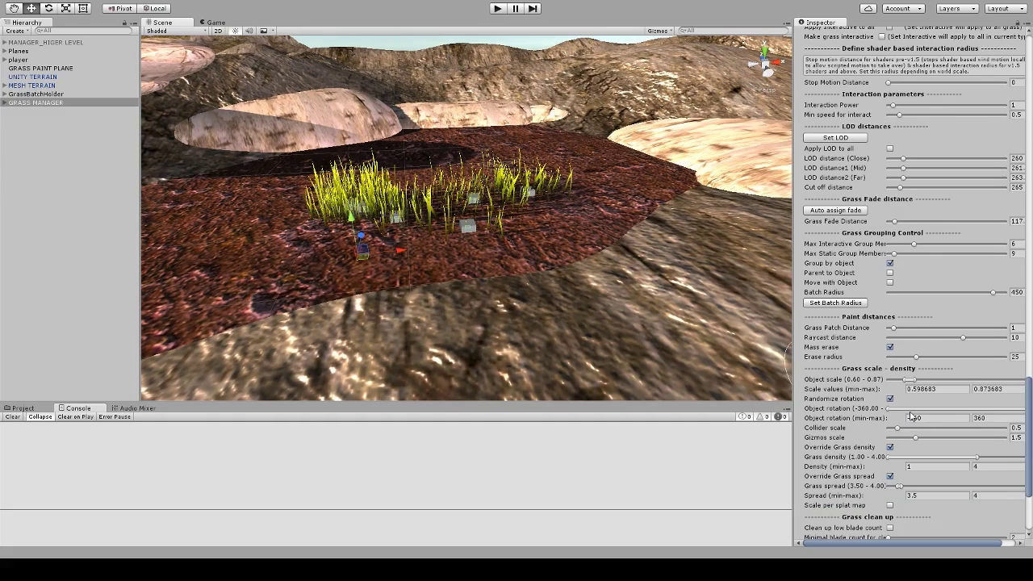
pyautogui.scroll(-2, 911, 417)
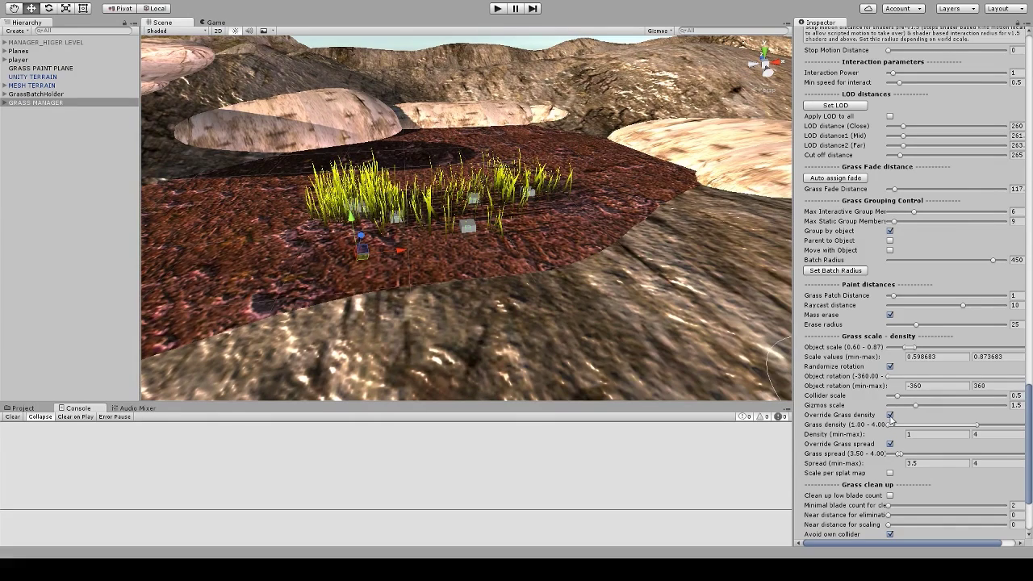
pyautogui.click(888, 426)
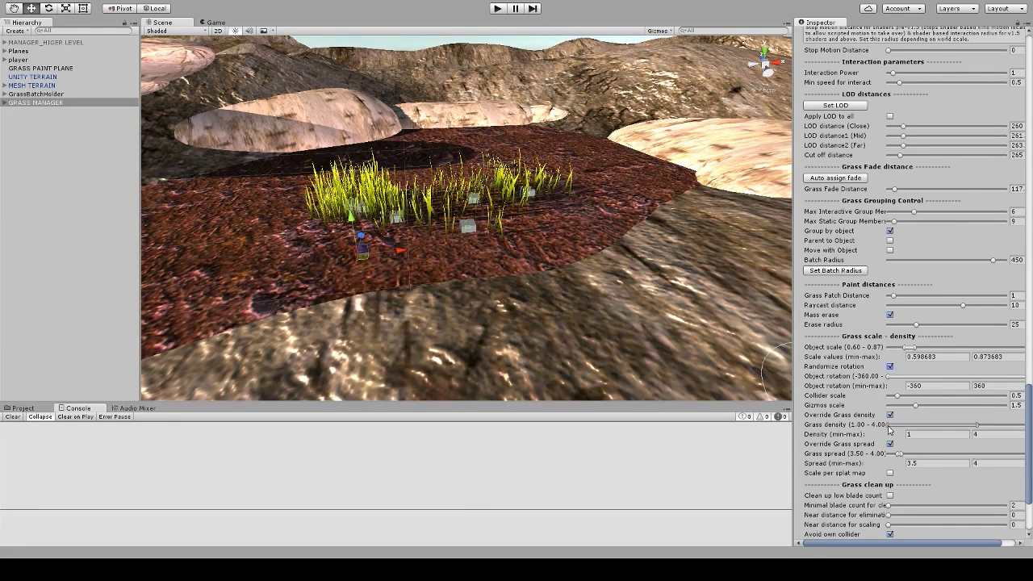
pyautogui.moveTo(888, 426); pyautogui.dragTo(931, 427)
pyautogui.rightClick(555, 214)
pyautogui.moveTo(555, 214); pyautogui.dragTo(448, 242)
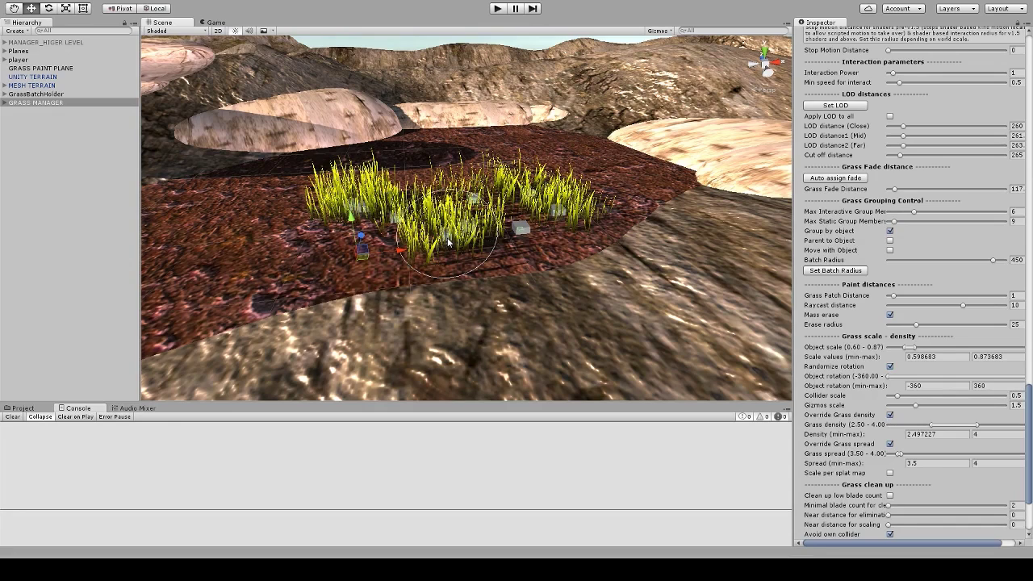
pyautogui.rightClick(522, 244)
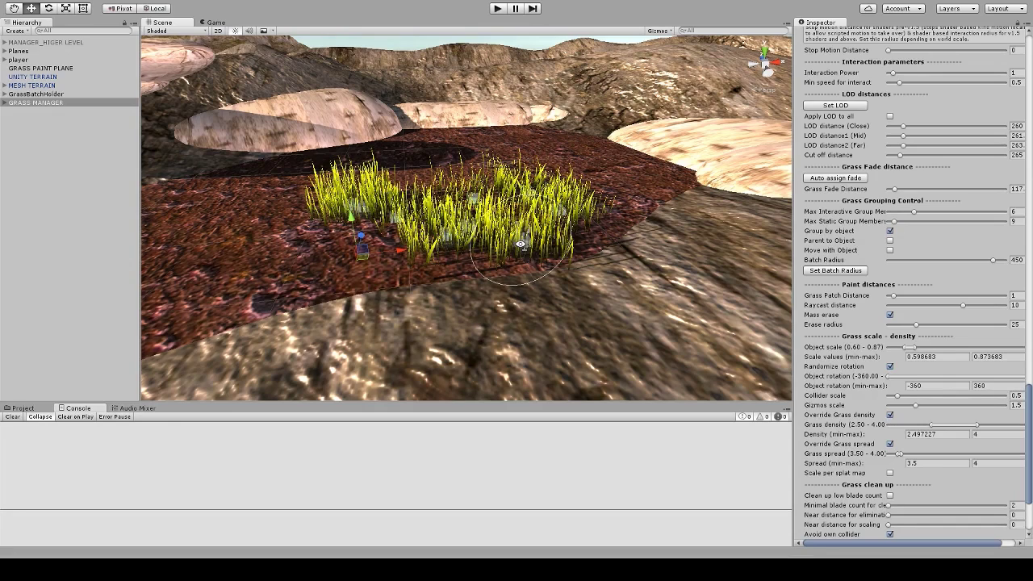
pyautogui.rightClick(610, 199)
pyautogui.moveTo(565, 216); pyautogui.dragTo(439, 253, button='right')
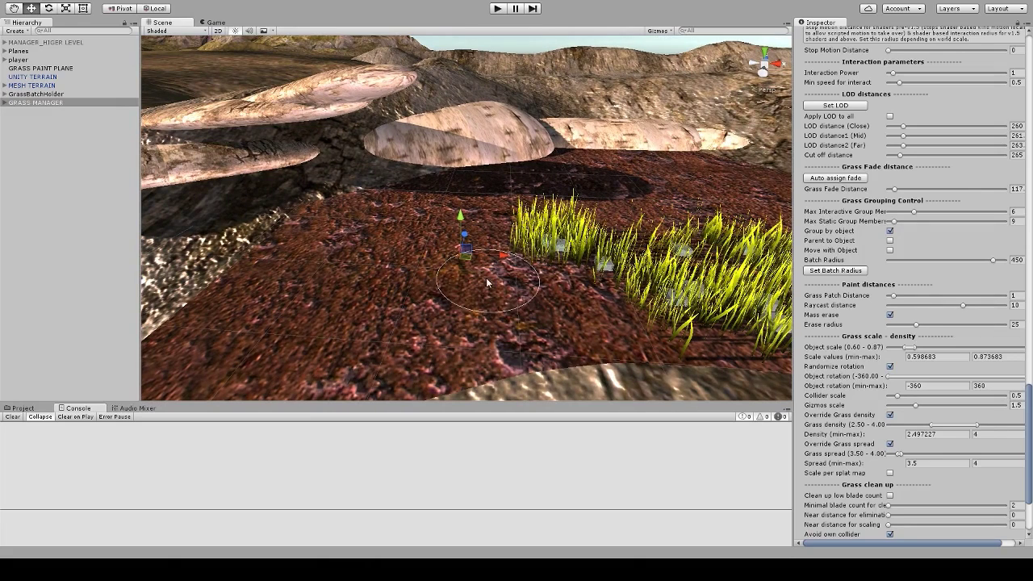
pyautogui.click(495, 274)
# Step: Increase the grass spread to about 15.49–16.91 and paint widely scattered curved grass over the red plane
pyautogui.scroll(-3, 902, 386)
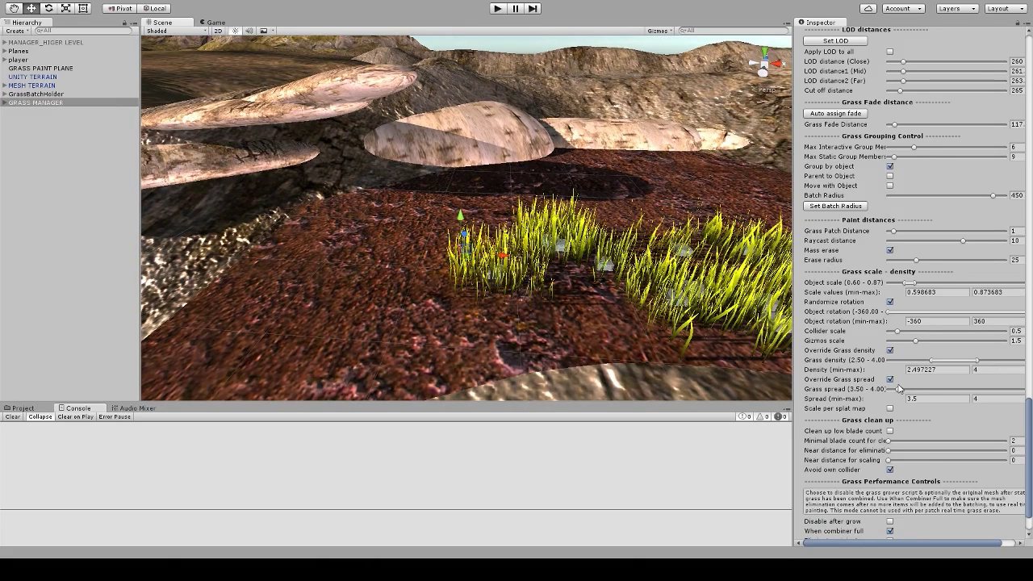
pyautogui.moveTo(902, 390); pyautogui.dragTo(934, 391)
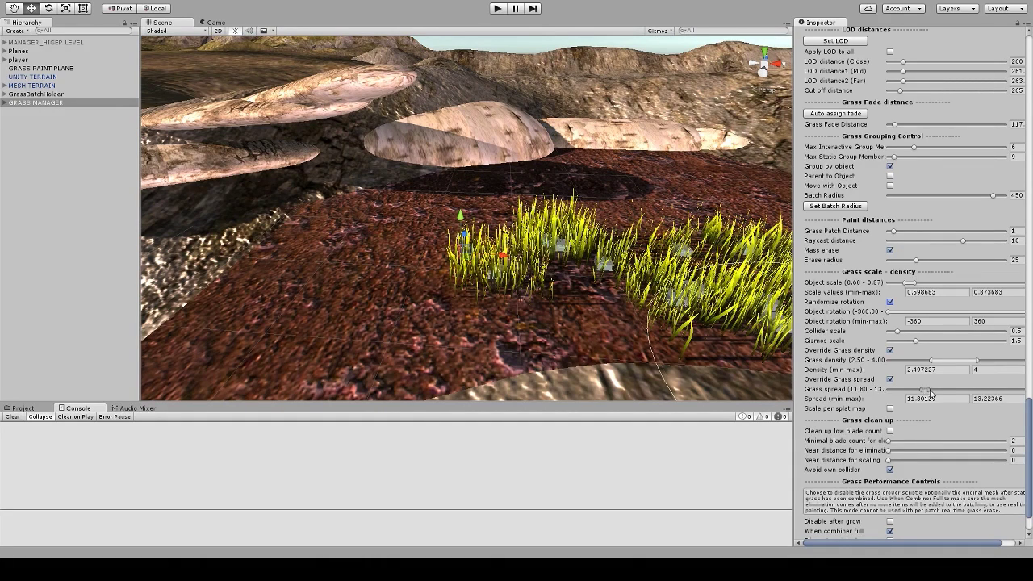
pyautogui.click(360, 263)
pyautogui.click(604, 190)
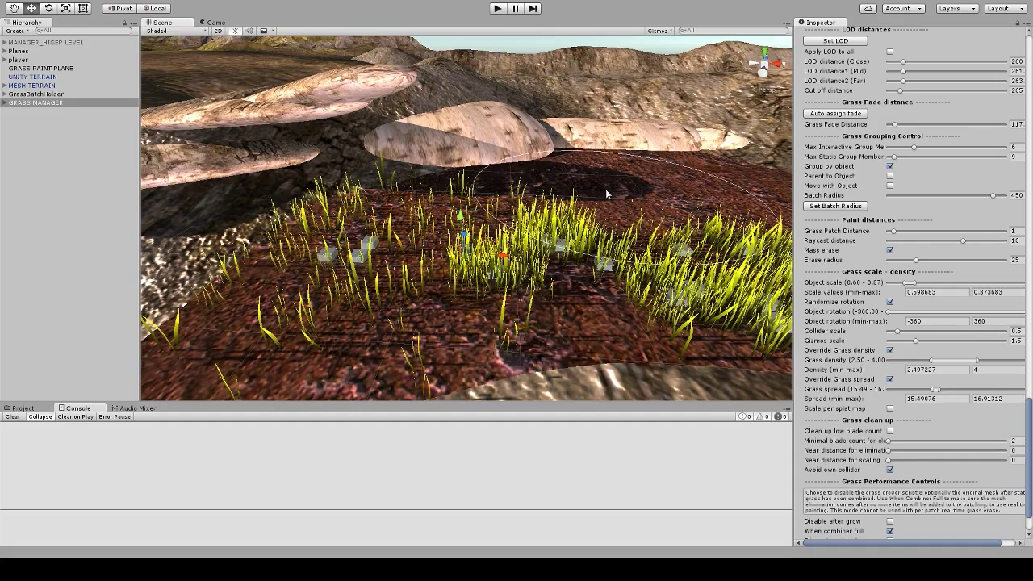
pyautogui.moveTo(605, 189); pyautogui.dragTo(556, 208, button='middle')
pyautogui.moveTo(508, 235); pyautogui.dragTo(621, 265)
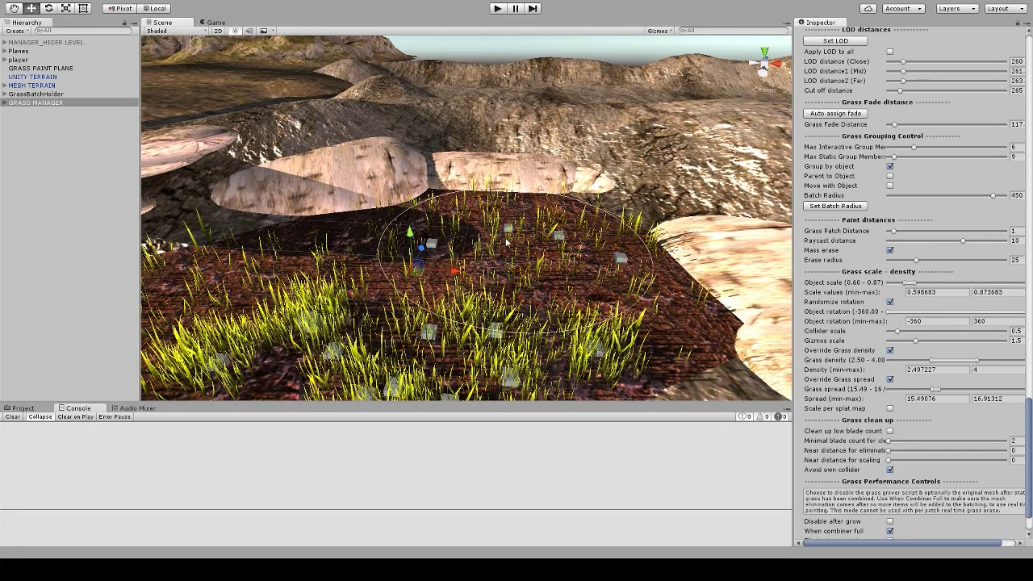
# Step: Raise the minimum grass density to about 3.16 and fill in the far half of the red plane with more grass
pyautogui.moveTo(929, 367); pyautogui.dragTo(952, 363)
pyautogui.click(556, 261)
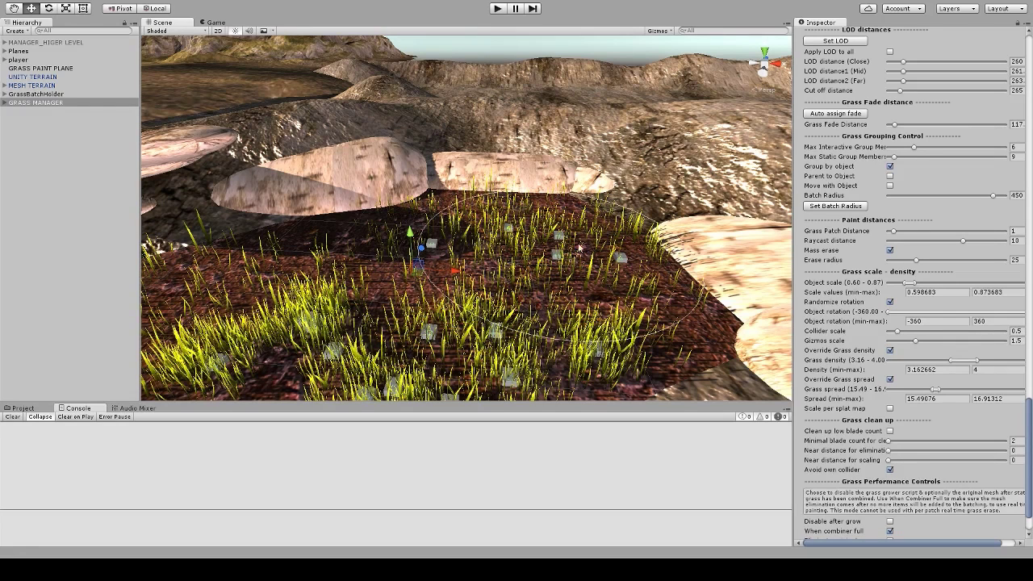
pyautogui.scroll(-2, 529, 248)
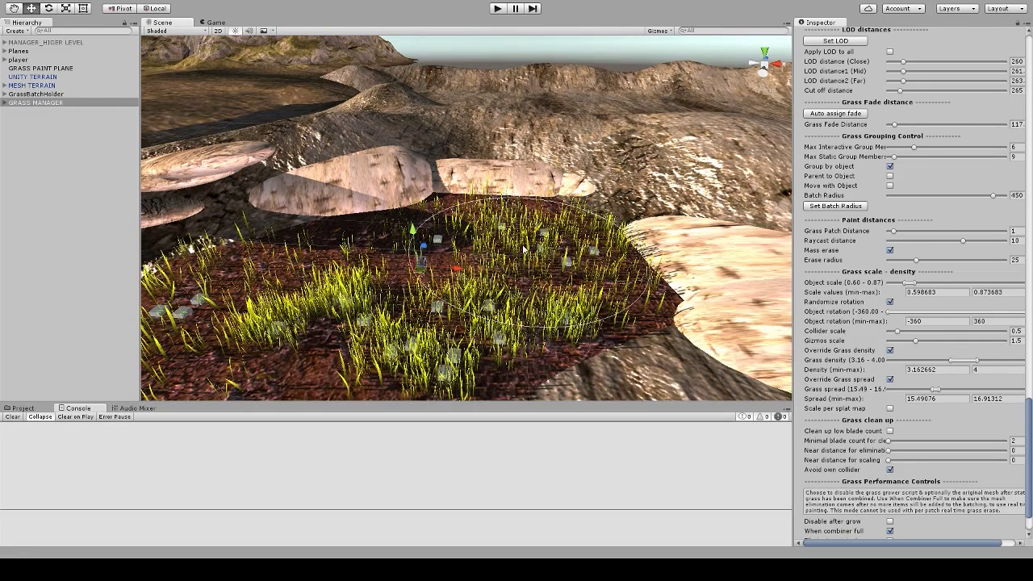
pyautogui.scroll(2, 516, 257)
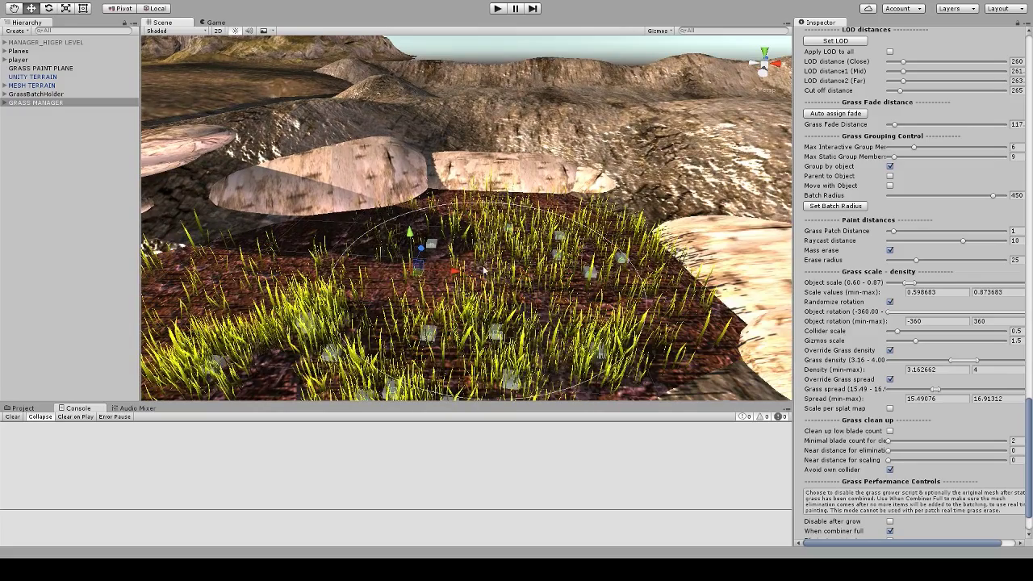
pyautogui.click(484, 270)
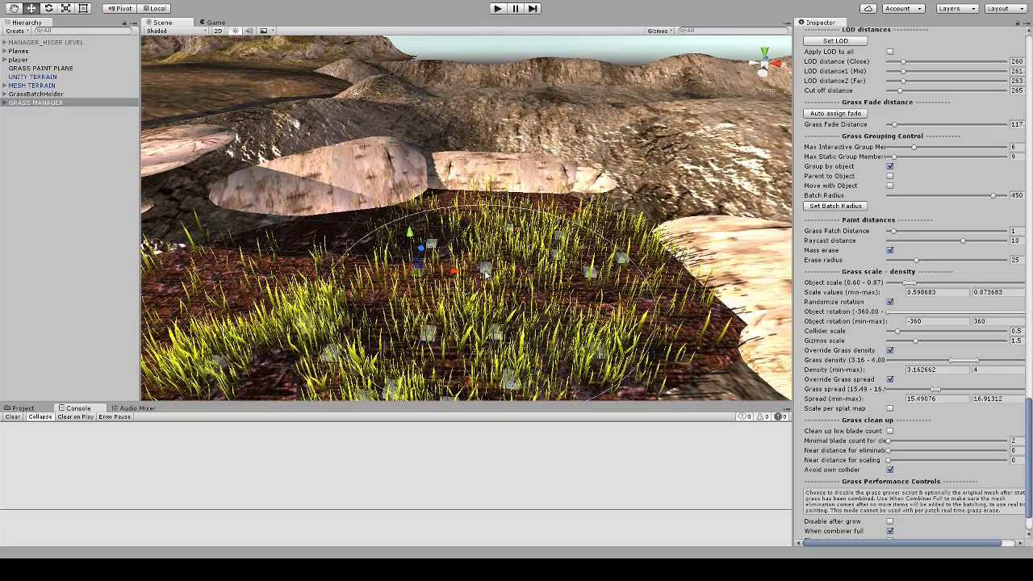
pyautogui.moveTo(460, 260); pyautogui.dragTo(493, 254, button='middle')
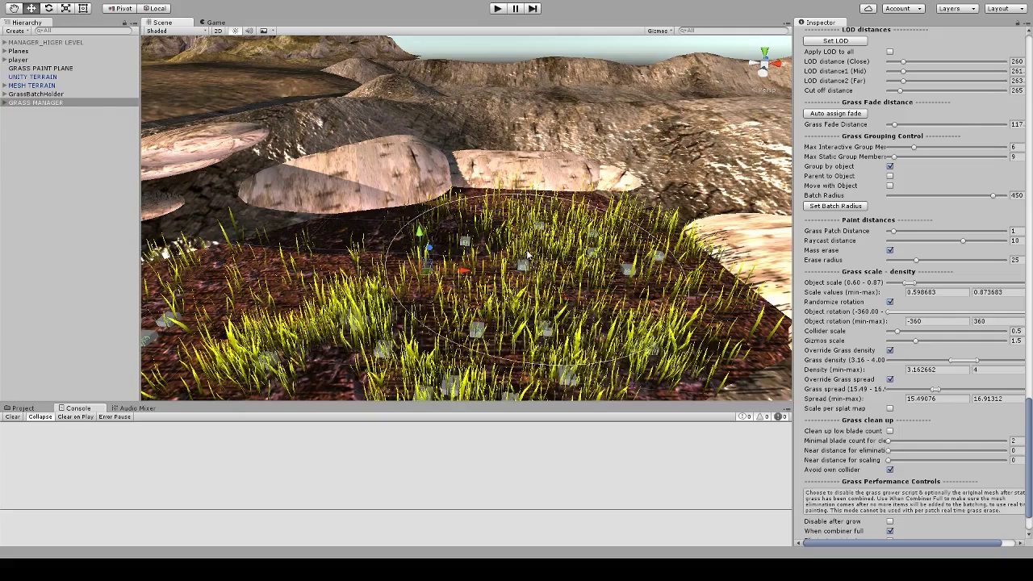
pyautogui.press('Down')
pyautogui.press('Left')
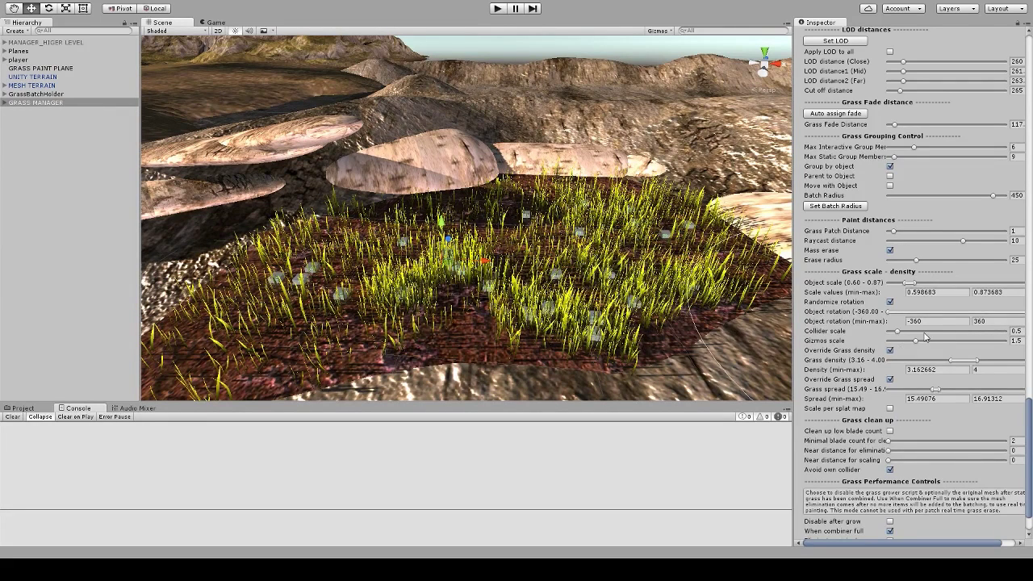
# Step: Start play mode to run the scene with the painted grass
pyautogui.scroll(-2, 920, 338)
pyautogui.scroll(-1, 919, 337)
pyautogui.scroll(8, 912, 342)
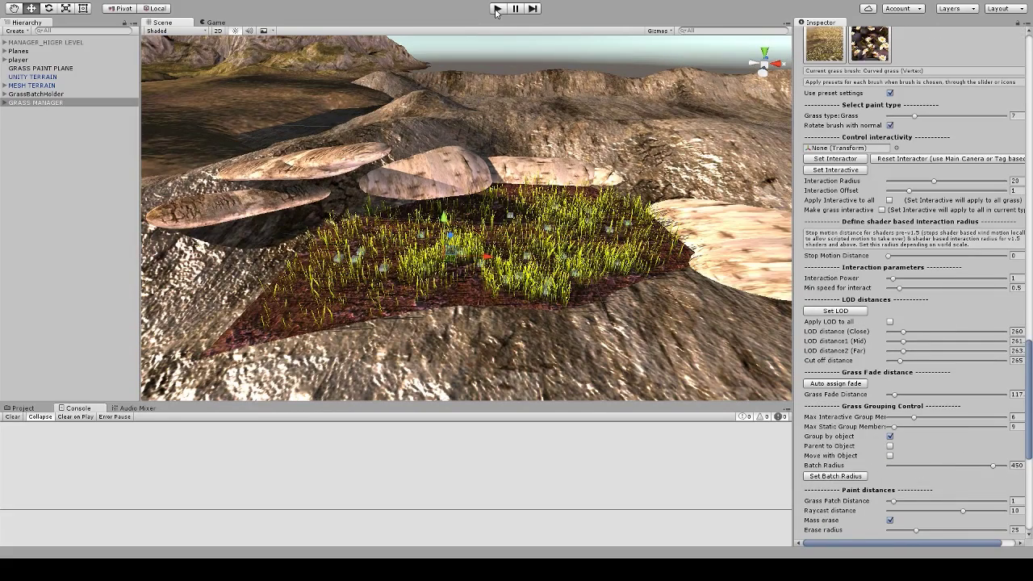
pyautogui.click(496, 9)
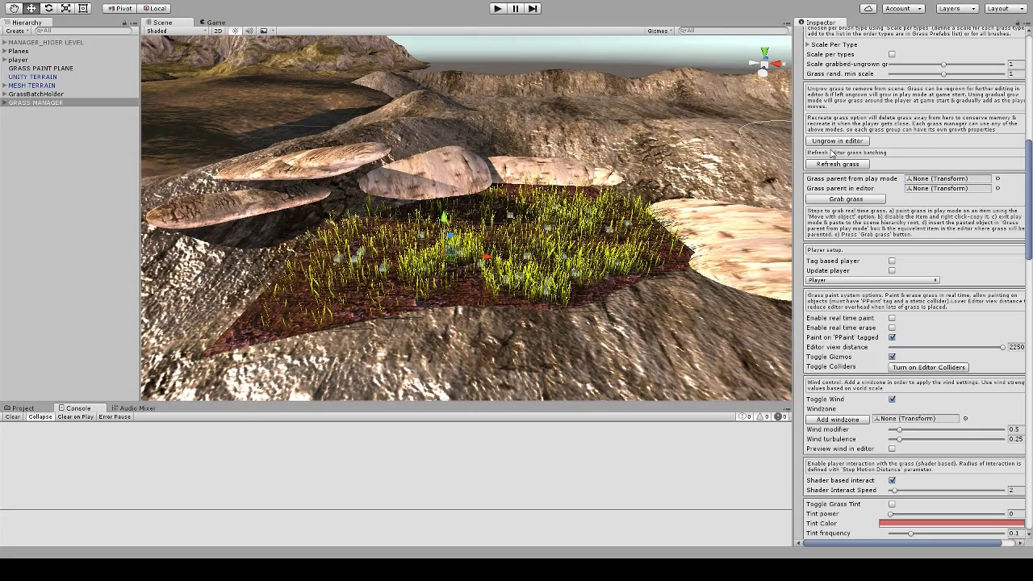
pyautogui.click(496, 9)
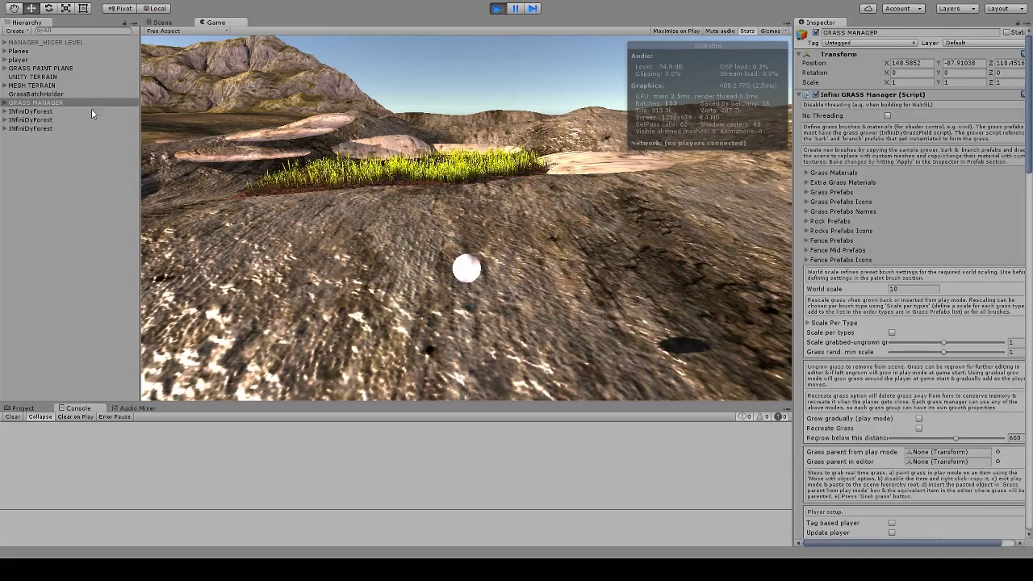
# Step: Show the Scene view during play and examine the grass-covered red plane from a wider angle
pyautogui.click(161, 23)
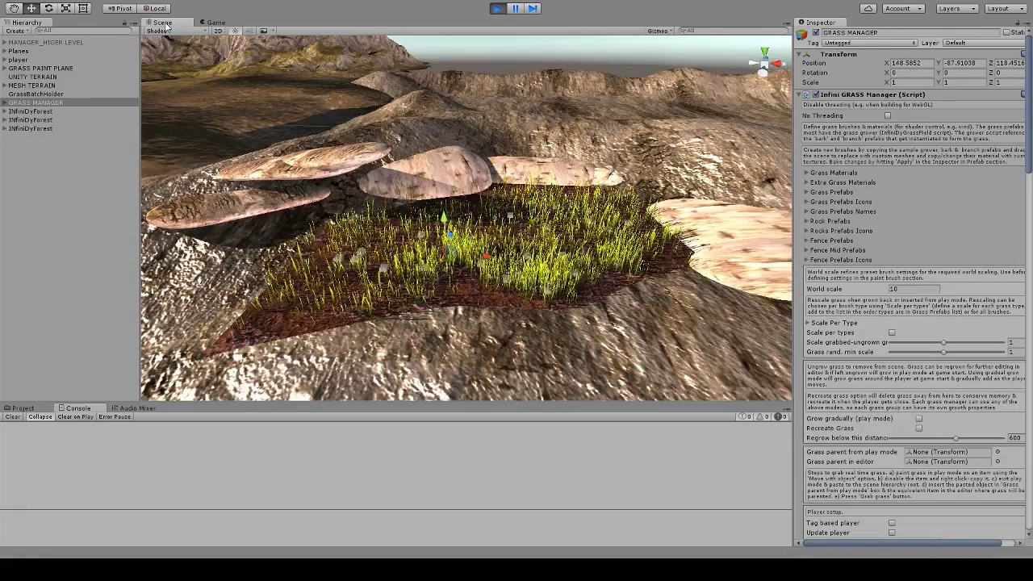
pyautogui.scroll(-4, 339, 210)
pyautogui.moveTo(323, 218); pyautogui.dragTo(387, 251, button='right')
pyautogui.moveTo(355, 250); pyautogui.dragTo(471, 251, button='middle')
pyautogui.scroll(-3, 460, 251)
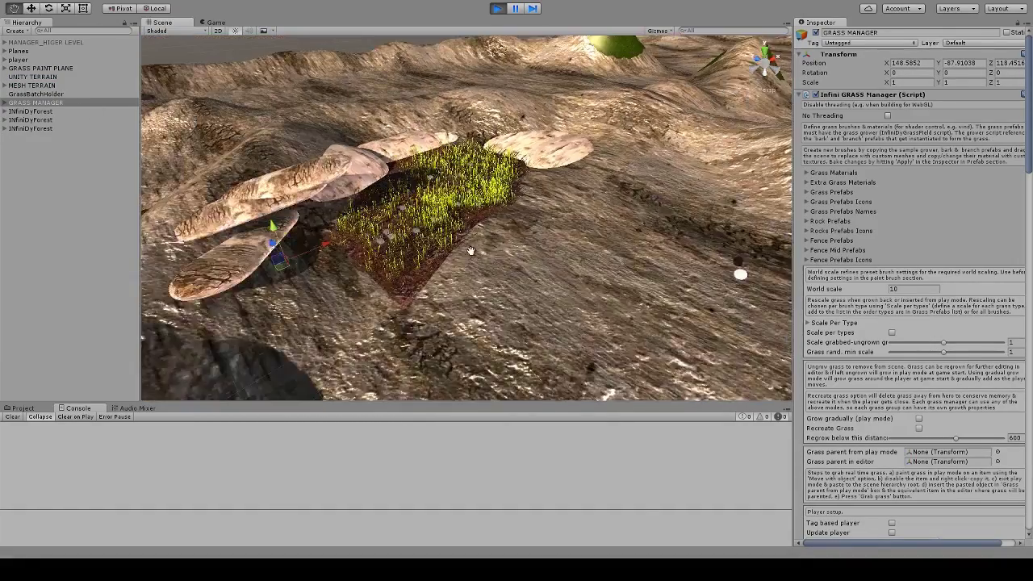
# Step: Select the player sphere in the running scene and move it across the terrain to check the grass at different distances
pyautogui.keyDown('alt'); pyautogui.moveTo(470, 251); pyautogui.dragTo(455, 249); pyautogui.keyUp('alt')
pyautogui.click(667, 264)
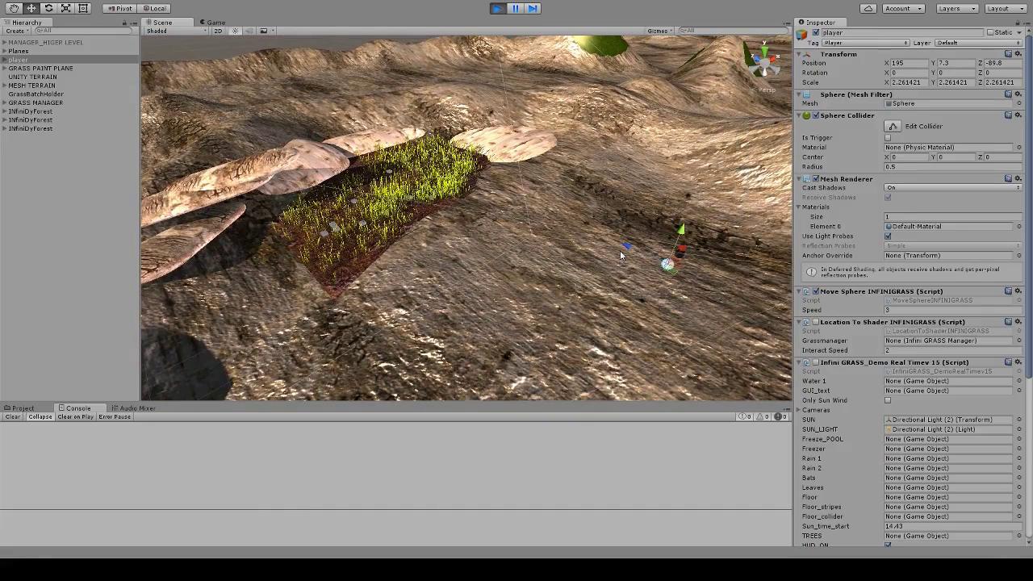
pyautogui.keyDown('alt'); pyautogui.moveTo(619, 255); pyautogui.dragTo(407, 244); pyautogui.keyUp('alt')
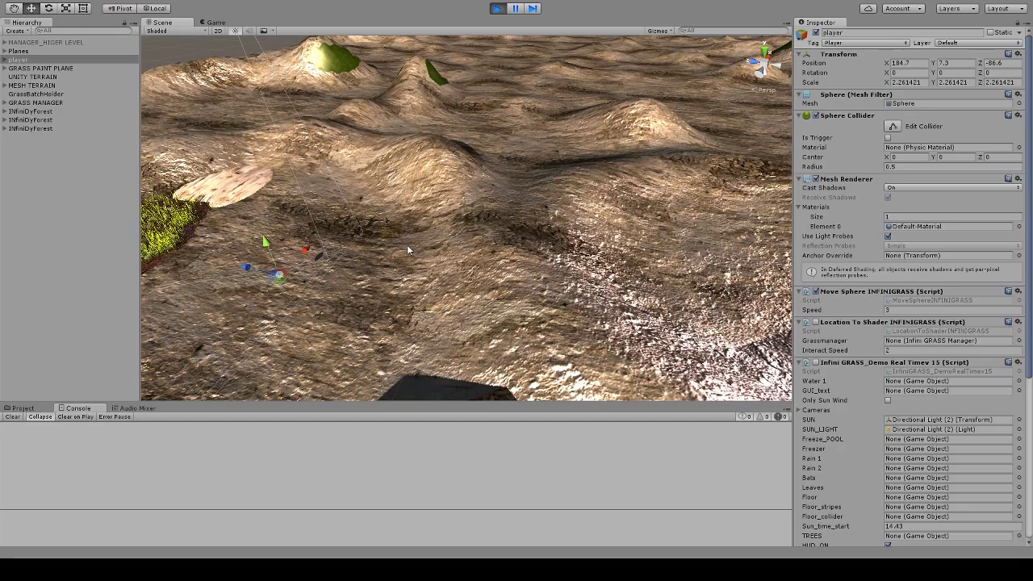
pyautogui.press('f')
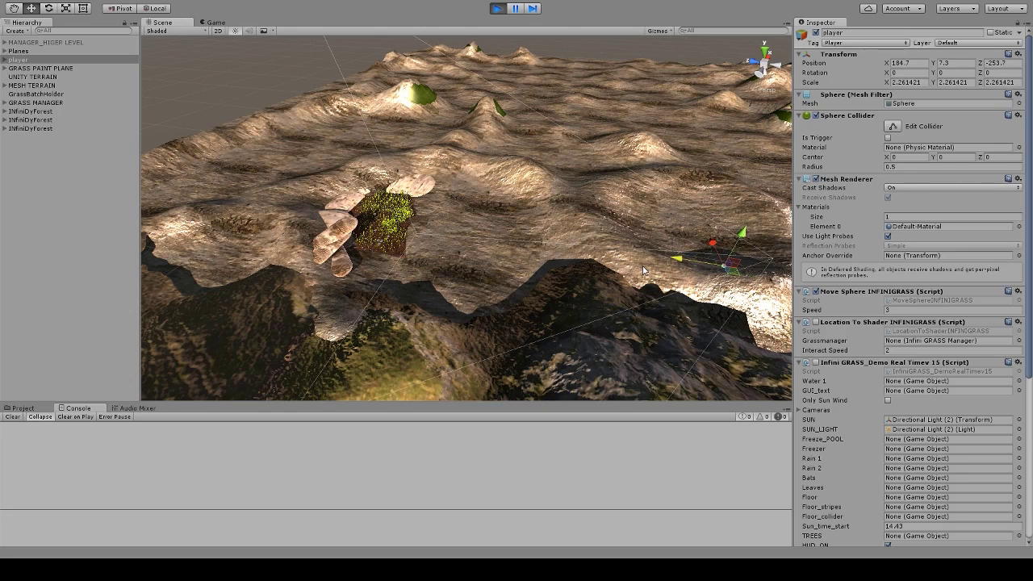
# Step: Stop play mode and set the grass manager's LOD distance (Close) to 196
pyautogui.click(498, 9)
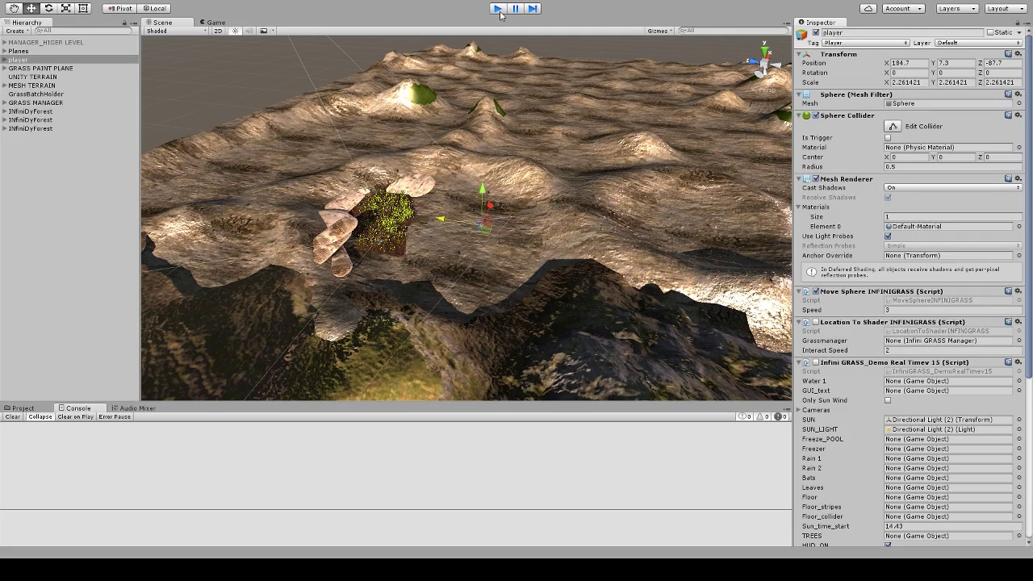
pyautogui.click(40, 104)
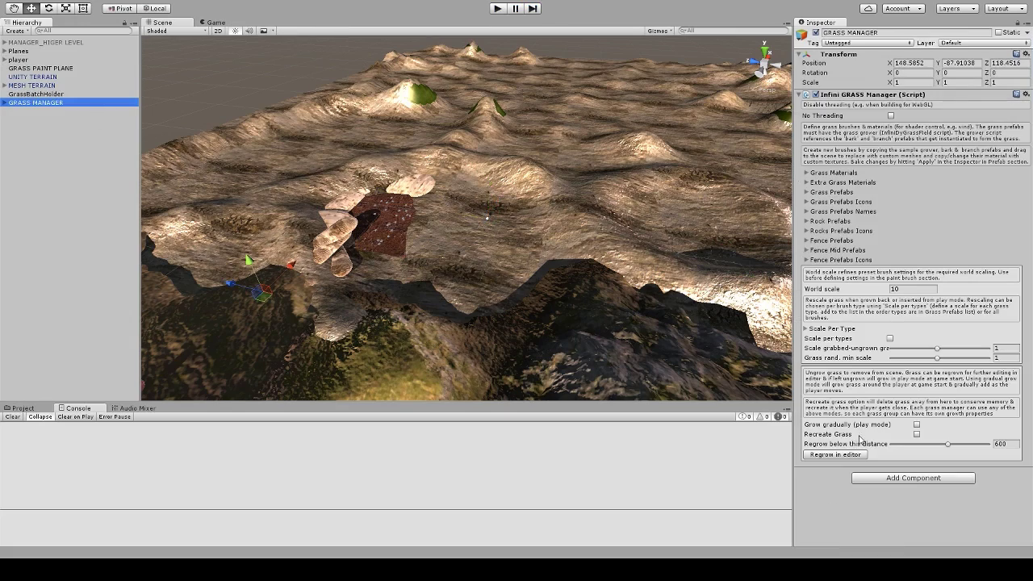
pyautogui.scroll(-15, 906, 384)
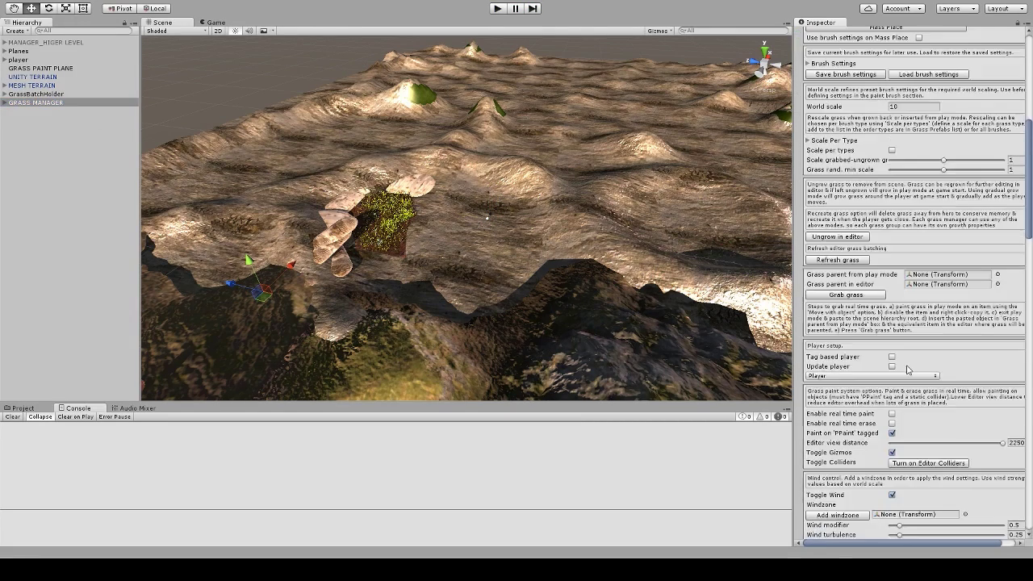
pyautogui.scroll(-15, 908, 367)
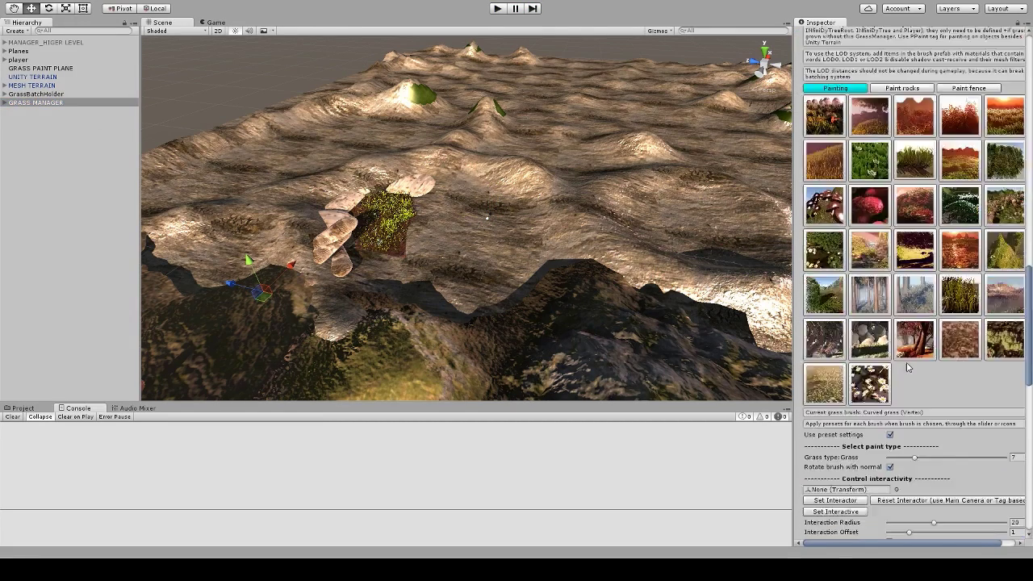
pyautogui.scroll(-2, 906, 367)
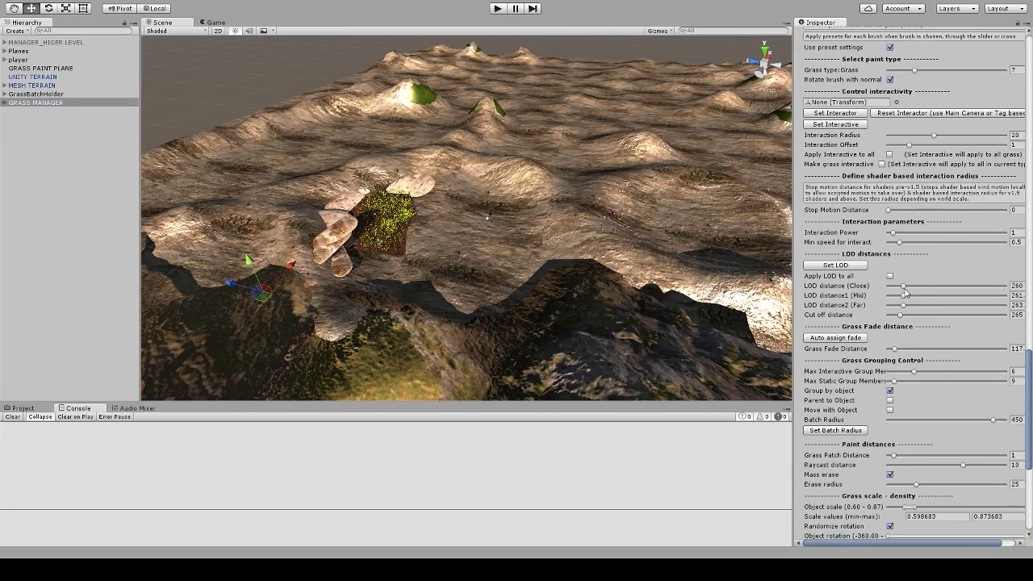
pyautogui.click(903, 287)
pyautogui.moveTo(904, 290); pyautogui.dragTo(901, 293)
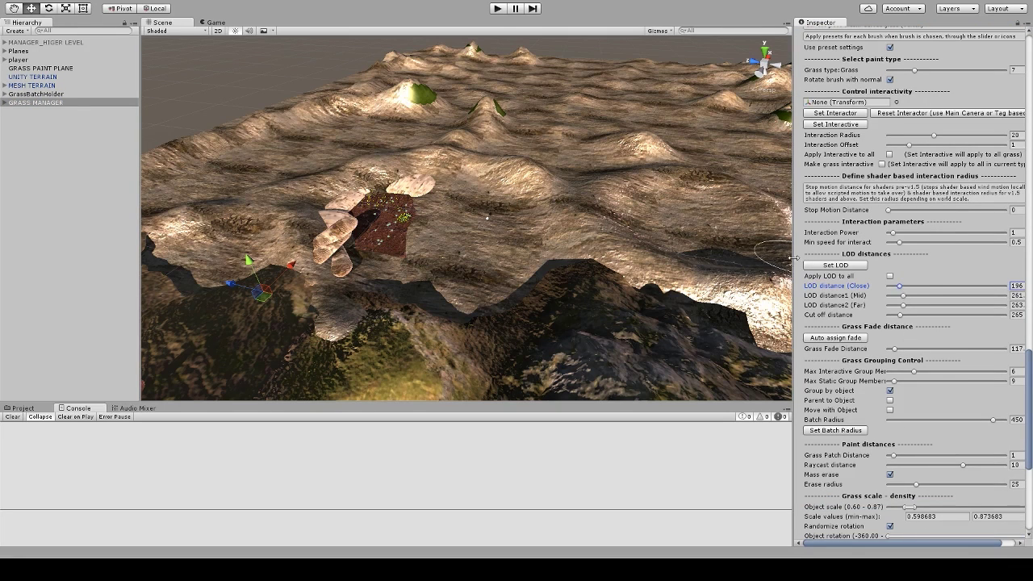
# Step: Widen the Inspector, then set LOD distance2 (Far) to 312 and the cut off distance to 447
pyautogui.moveTo(794, 260); pyautogui.dragTo(779, 259)
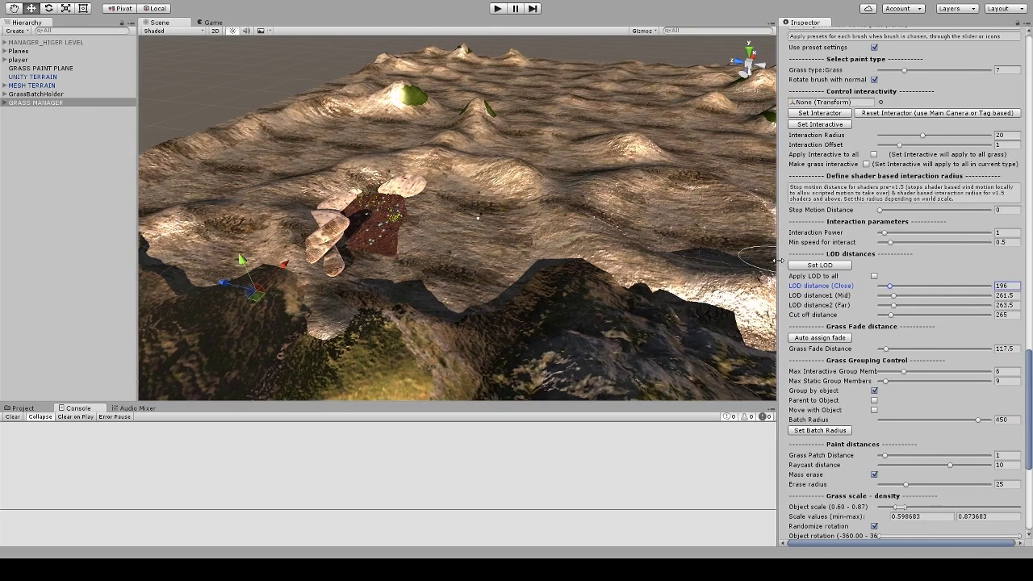
pyautogui.click(892, 316)
pyautogui.moveTo(880, 319); pyautogui.dragTo(901, 318)
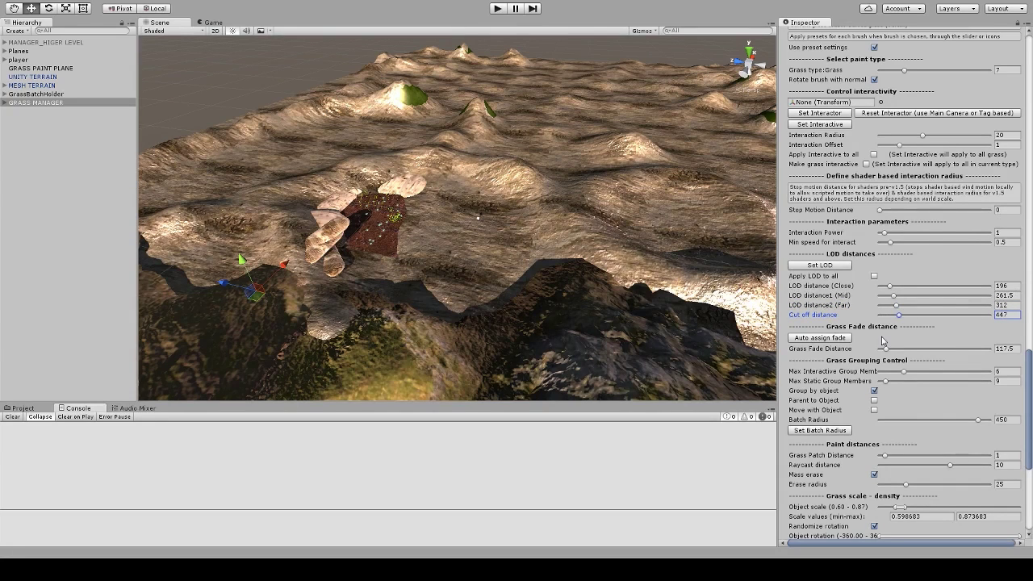
# Step: Inspect the grass on the red plane up close and lower the Grass Fade Distance to 0
pyautogui.scroll(5, 465, 247)
pyautogui.moveTo(463, 243); pyautogui.dragTo(501, 254, button='right')
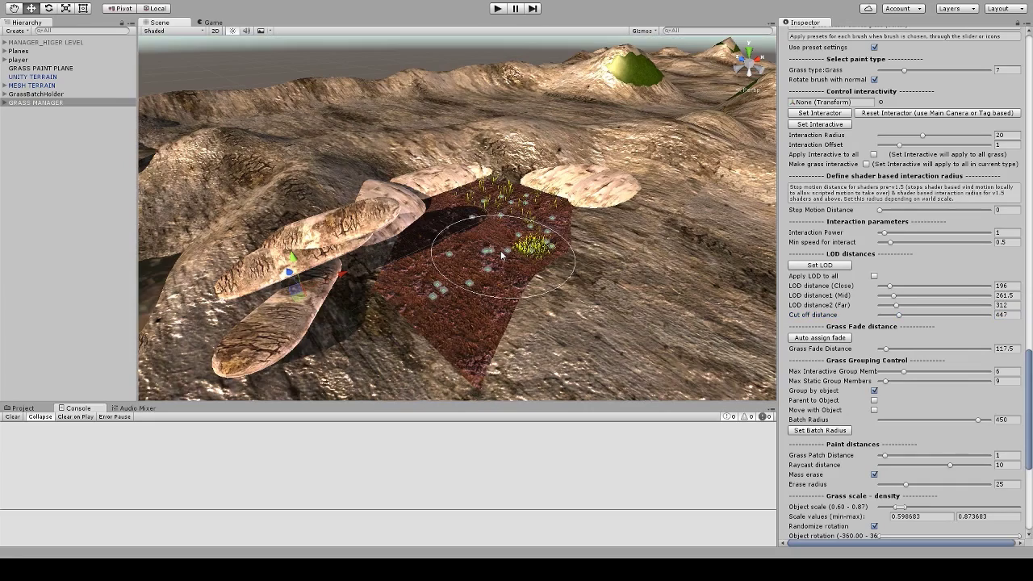
pyautogui.scroll(3, 501, 255)
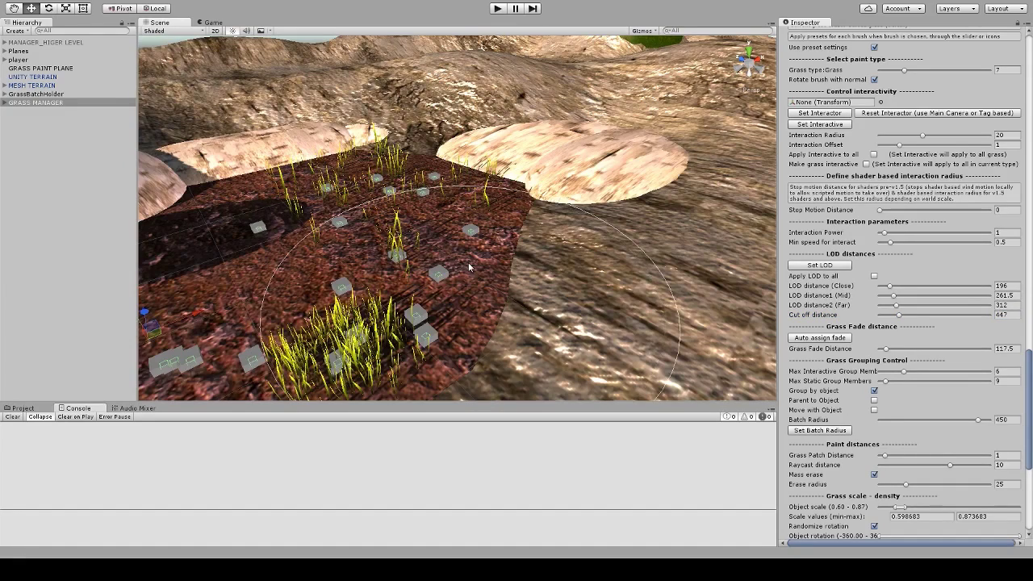
pyautogui.moveTo(470, 267); pyautogui.dragTo(395, 254, button='right')
pyautogui.scroll(-5, 470, 267)
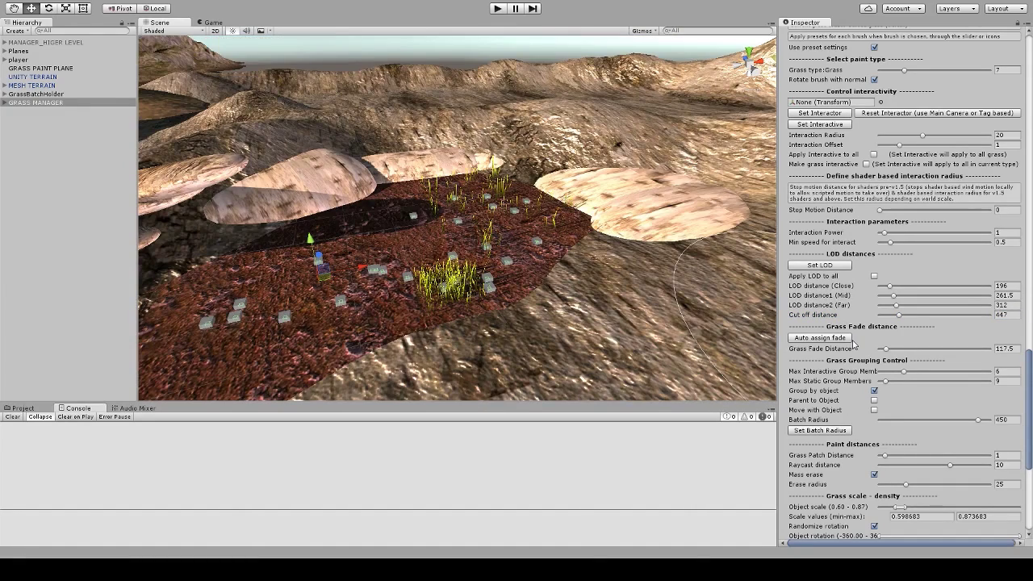
pyautogui.moveTo(880, 349); pyautogui.dragTo(872, 354)
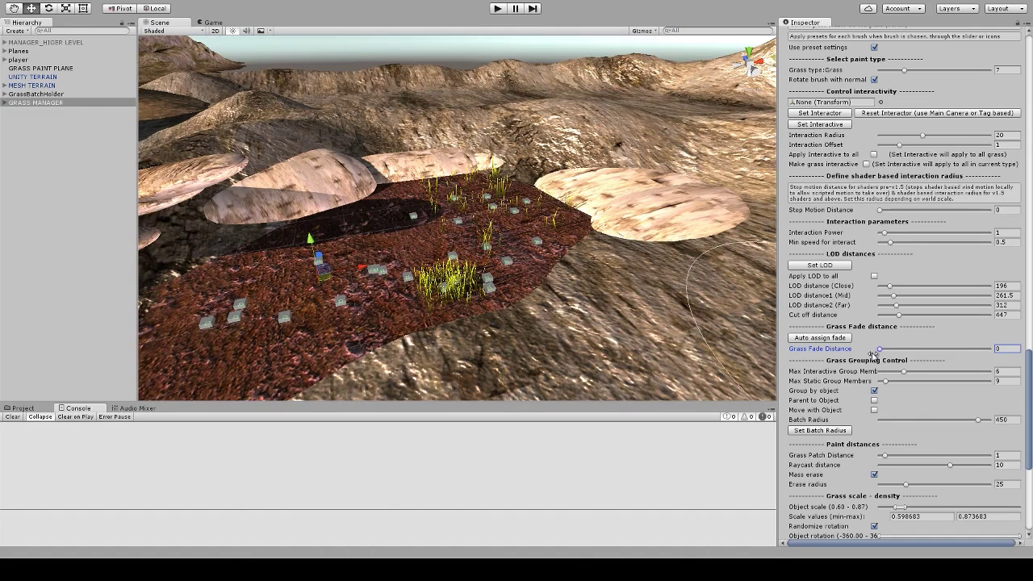
# Step: Choose the Medium grass (Transparent) brush and paint a patch over the bare near part of the red plane
pyautogui.scroll(6, 872, 353)
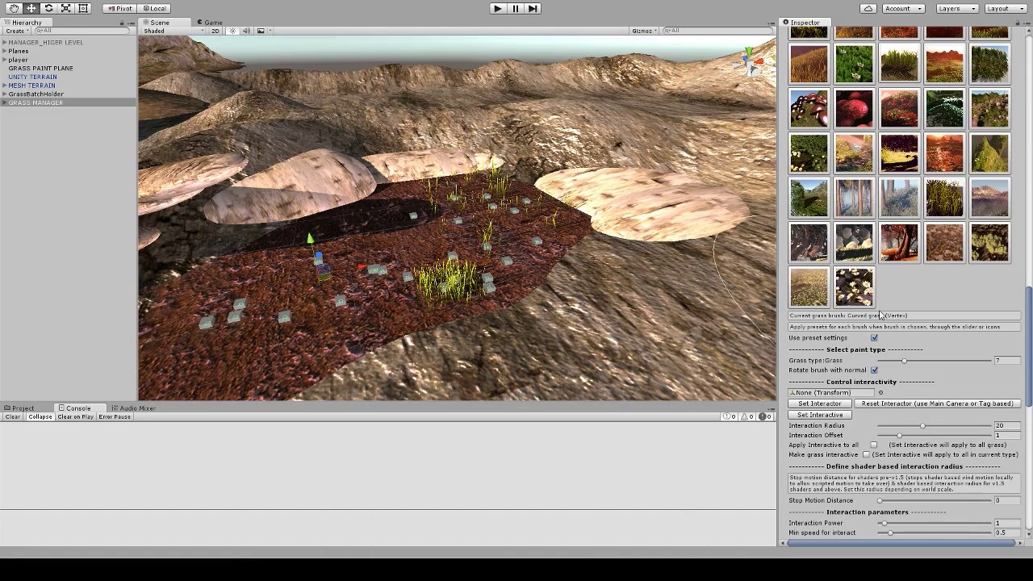
pyautogui.scroll(3, 869, 292)
pyautogui.click(808, 181)
pyautogui.rightClick(329, 309)
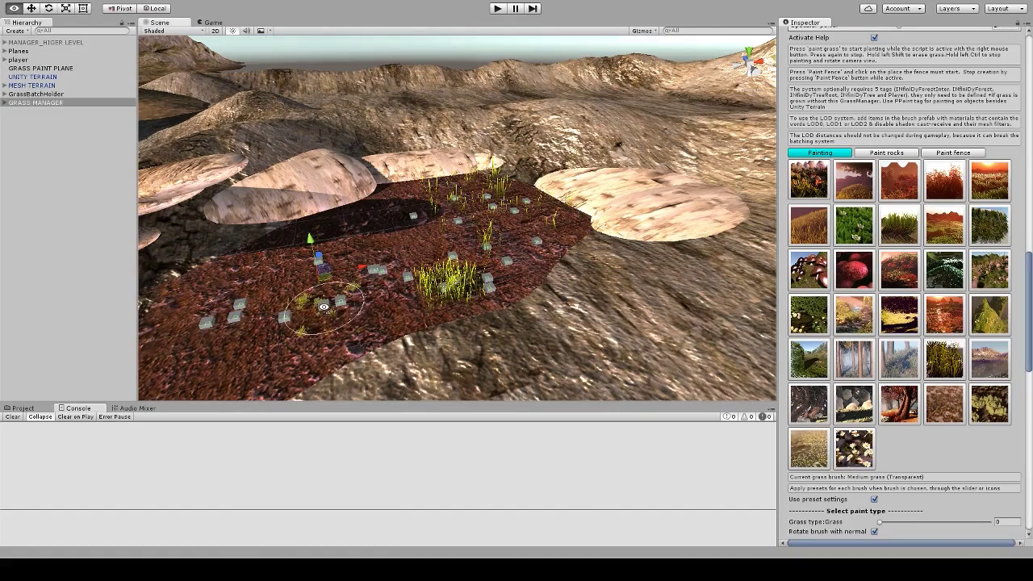
pyautogui.moveTo(331, 307)
pyautogui.mouseDown(button='right')
pyautogui.moveTo(298, 301)
pyautogui.moveTo(311, 315)
pyautogui.moveTo(370, 304)
pyautogui.moveTo(394, 325)
pyautogui.mouseUp(button='right')
# Step: Set the Grass Fade Distance of the medium grass brush to 79
pyautogui.scroll(-8, 989, 393)
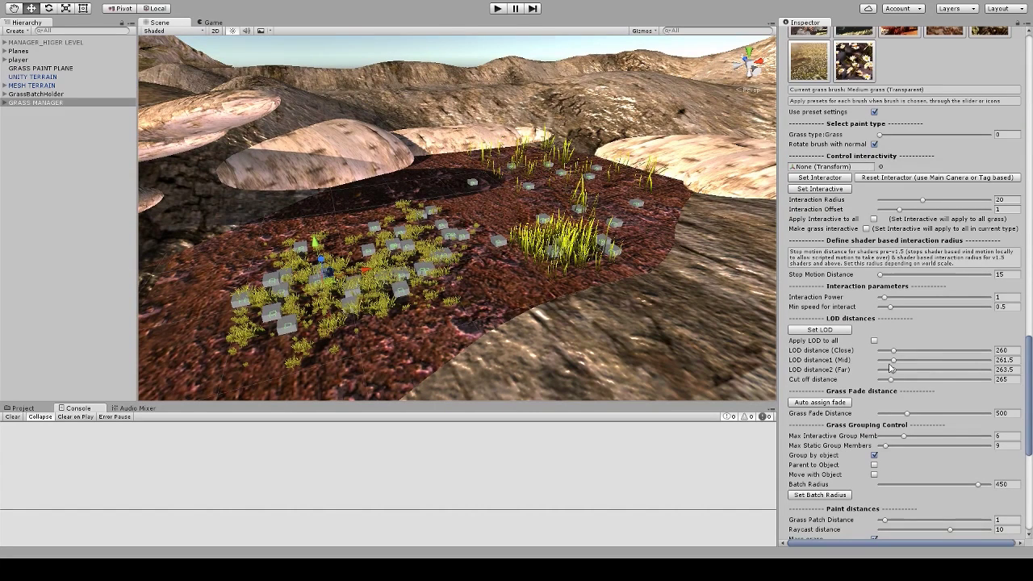
pyautogui.click(905, 414)
pyautogui.moveTo(905, 414)
pyautogui.mouseDown()
pyautogui.moveTo(873, 414)
pyautogui.moveTo(886, 414)
pyautogui.mouseUp()
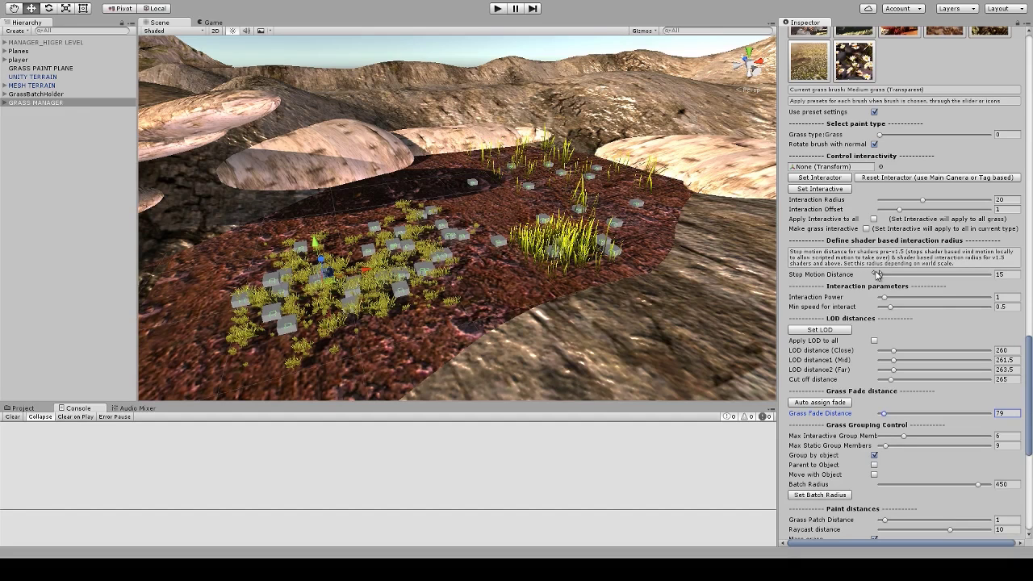
# Step: Add a windzone, enable the wind preview in the editor, and set wind modifier to 0.17 and turbulence to 0.33
pyautogui.moveTo(1028, 359)
pyautogui.mouseDown()
pyautogui.moveTo(1028, 253)
pyautogui.moveTo(873, 211)
pyautogui.moveTo(887, 206)
pyautogui.moveTo(891, 216)
pyautogui.moveTo(884, 209)
pyautogui.mouseUp()
pyautogui.click(823, 195)
pyautogui.click(876, 225)
pyautogui.click(890, 215)
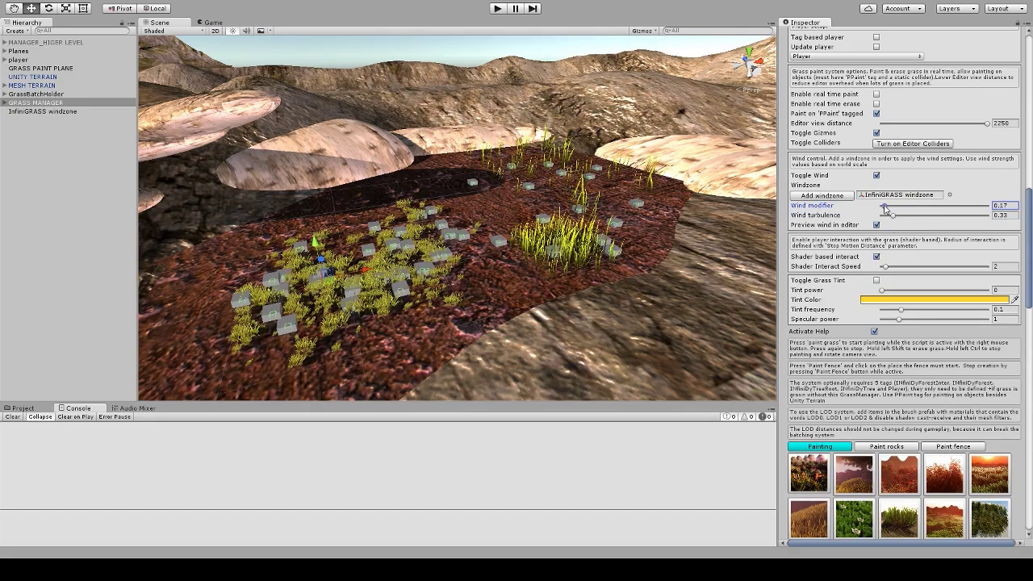
# Step: Set the Stop Motion Distance for shader-based interaction to 5
pyautogui.scroll(-15, 887, 218)
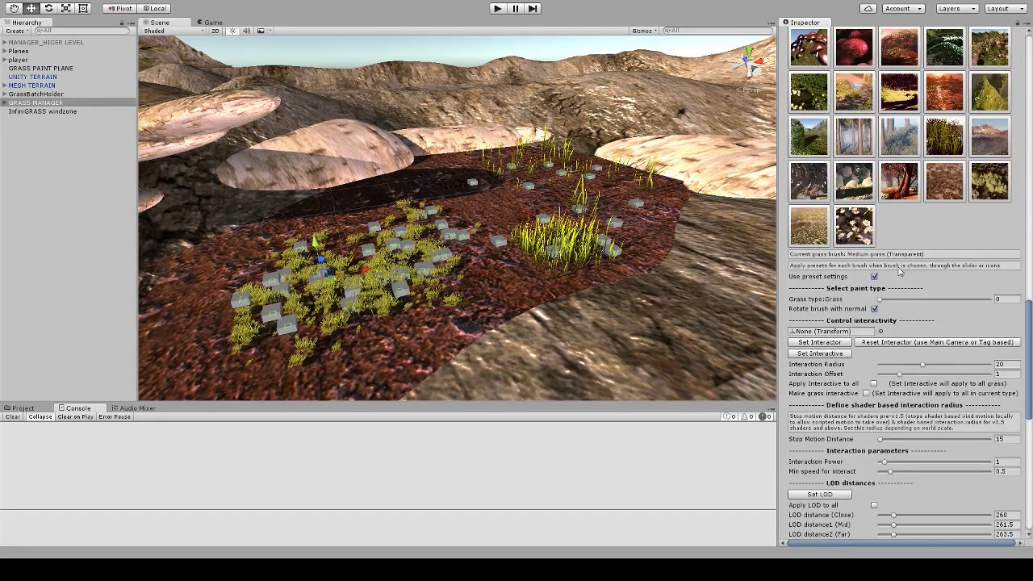
pyautogui.scroll(-2, 898, 270)
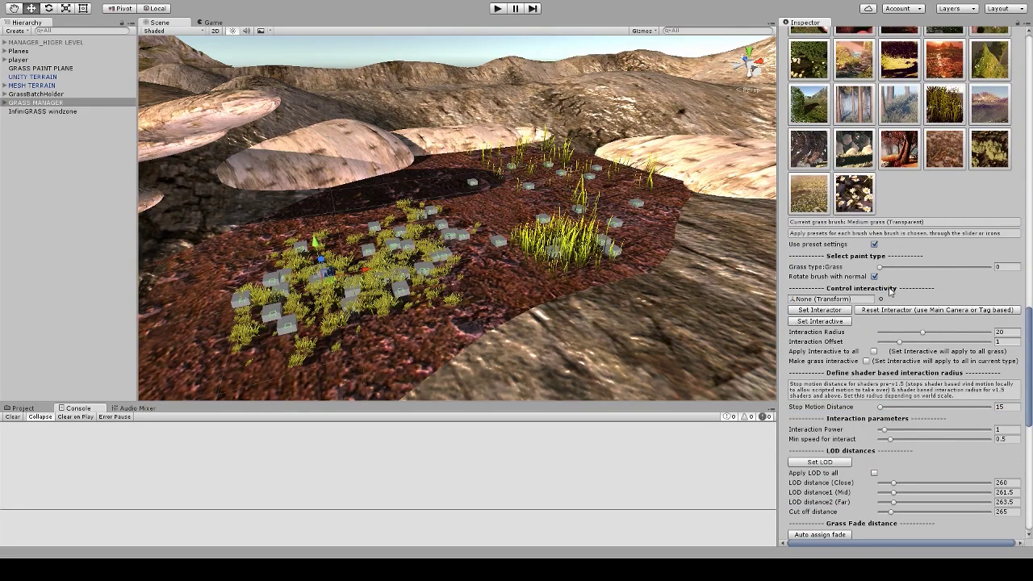
pyautogui.click(881, 408)
pyautogui.moveTo(883, 409); pyautogui.dragTo(880, 410)
# Step: Start play mode in the Game view and move the sphere into the grass to check the interaction
pyautogui.click(497, 8)
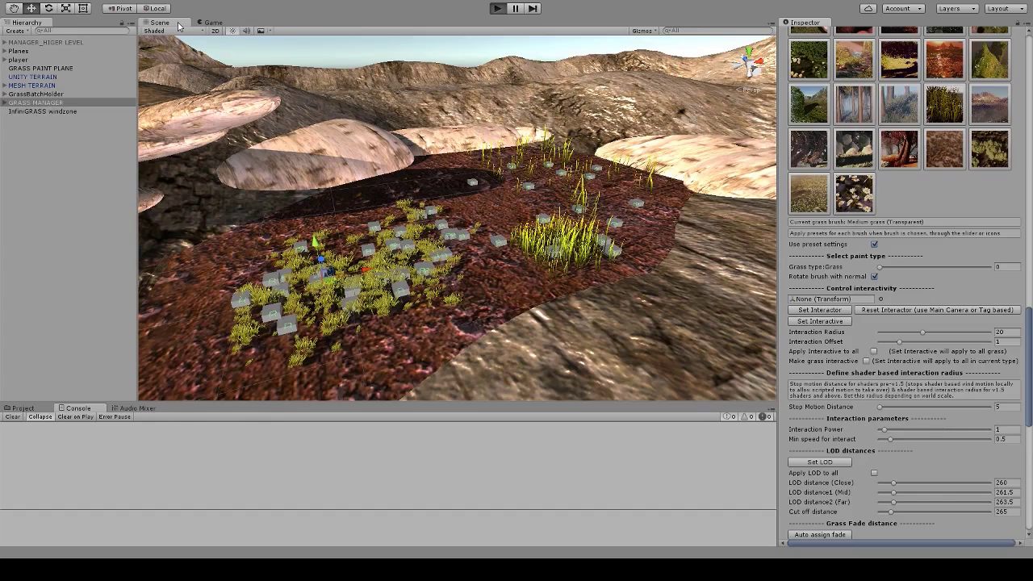
pyautogui.click(212, 22)
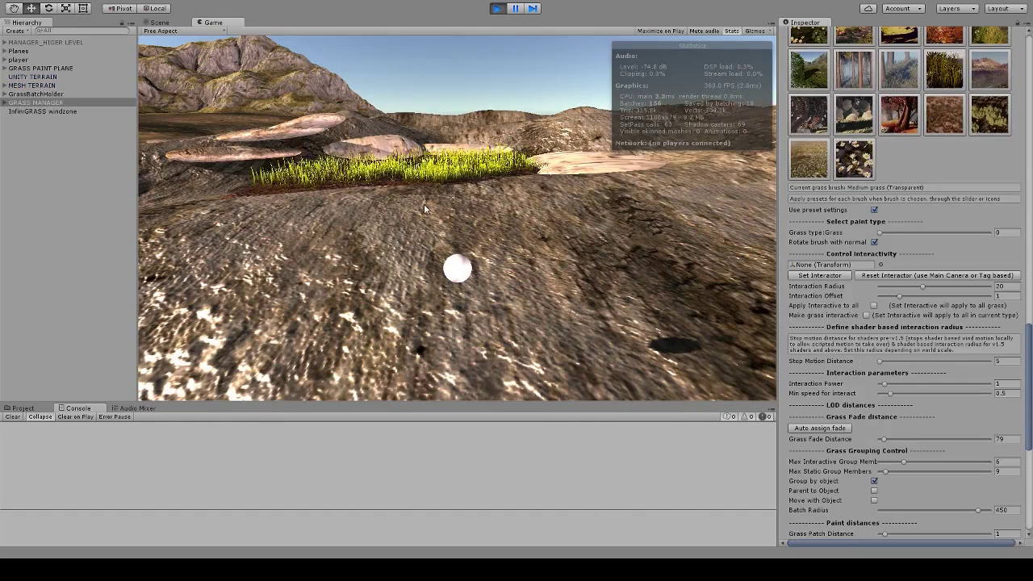
pyautogui.press('w')
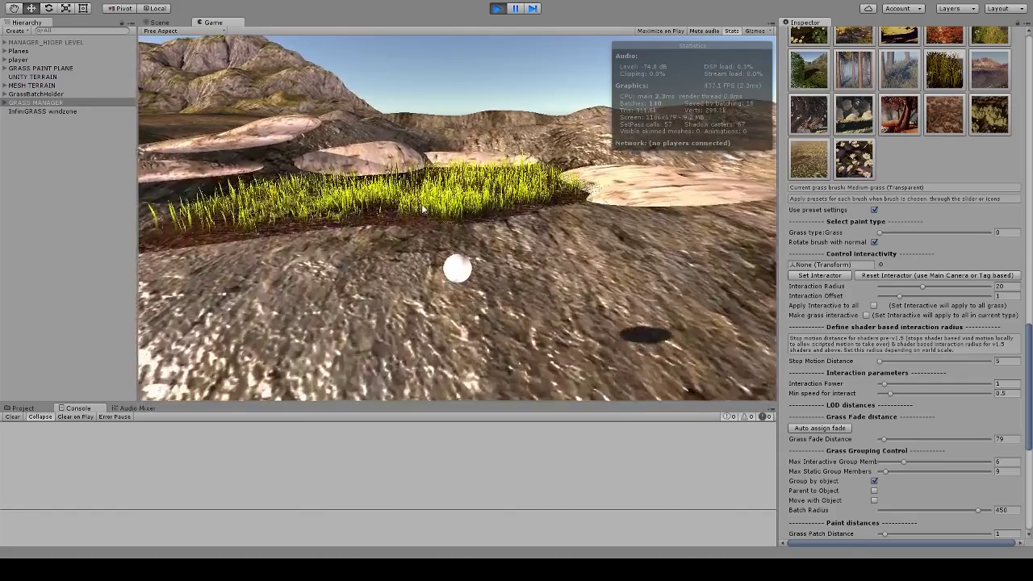
pyautogui.press('w')
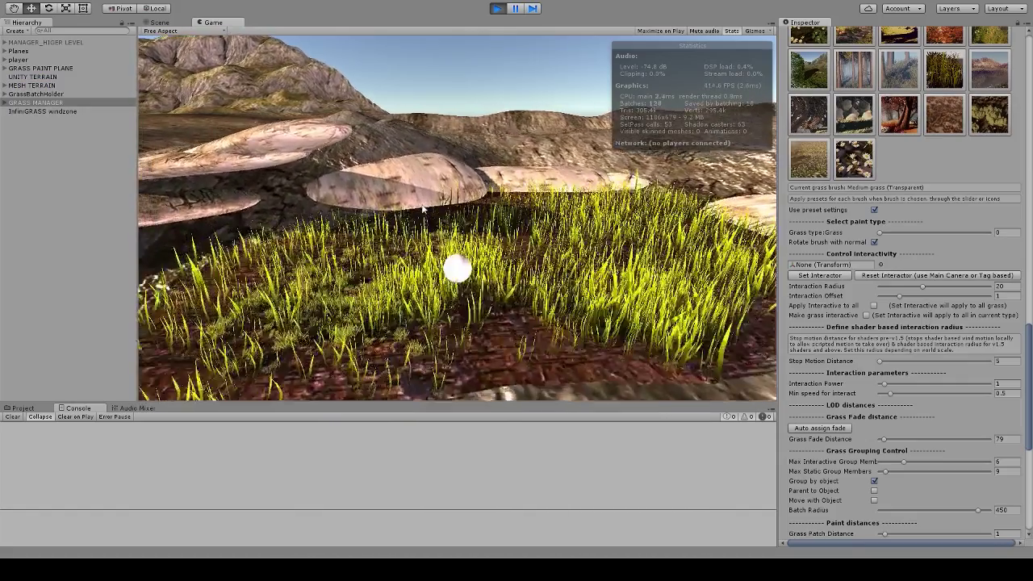
pyautogui.press('a')
pyautogui.press('s')
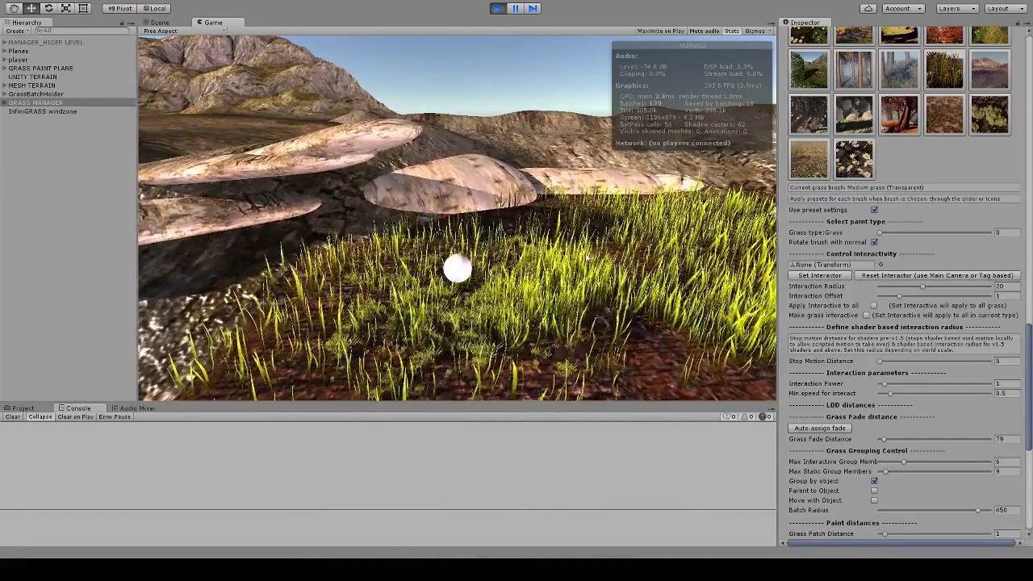
# Step: Try Stop Motion Distance values of 201 and 25 during play, and settle on 3
pyautogui.click(881, 360)
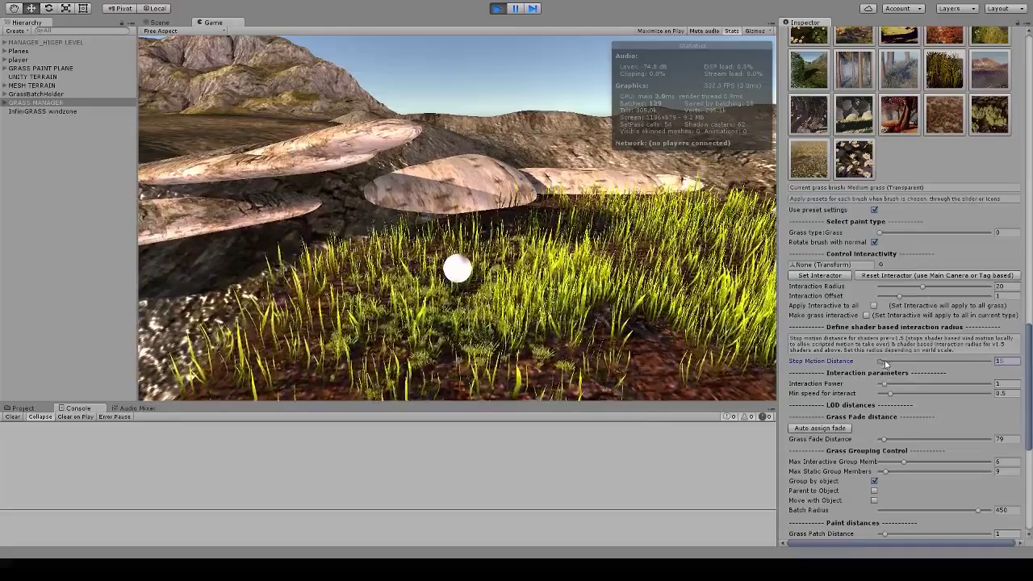
pyautogui.moveTo(884, 361); pyautogui.dragTo(891, 362)
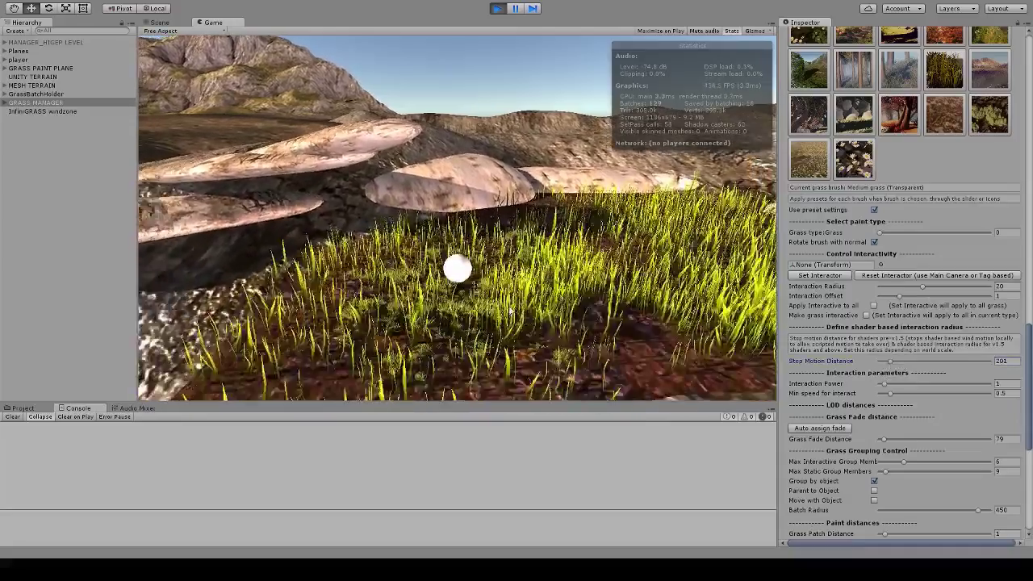
pyautogui.moveTo(890, 362); pyautogui.dragTo(882, 366)
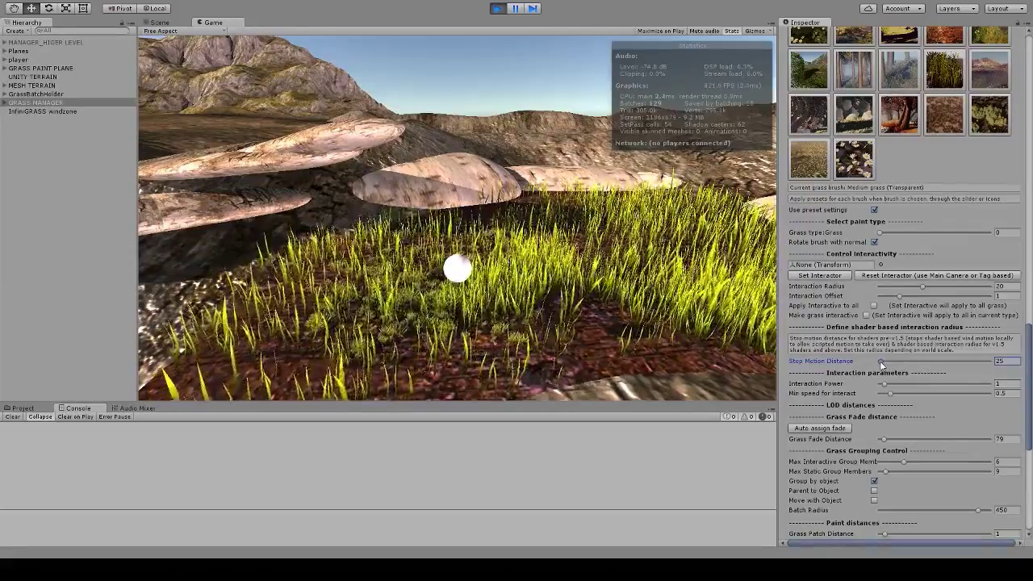
pyautogui.click(1003, 362)
pyautogui.write('3')
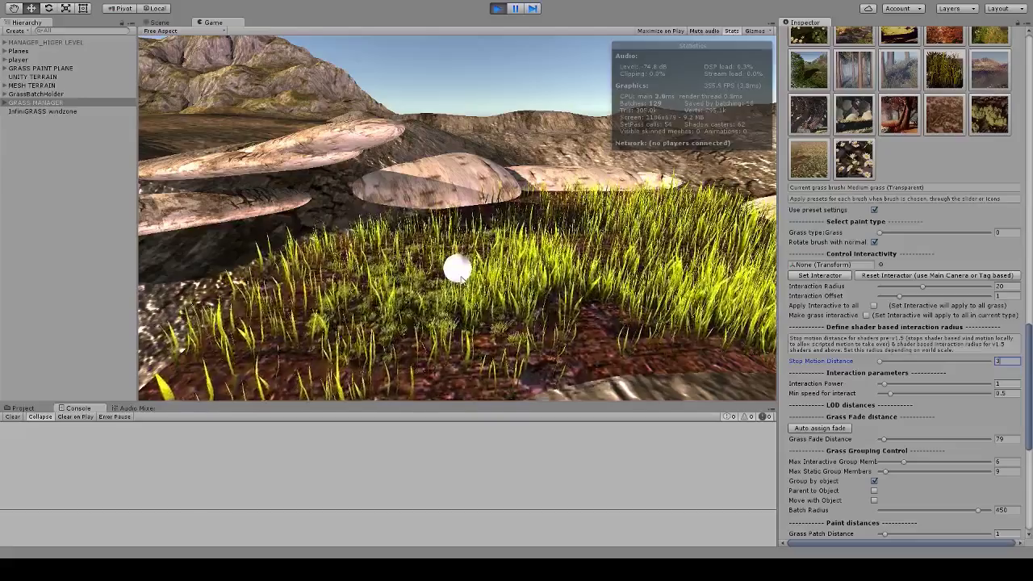
# Step: Move the sphere back and forth through the grass to examine how the blades react to it
pyautogui.click(458, 278)
pyautogui.press('s')
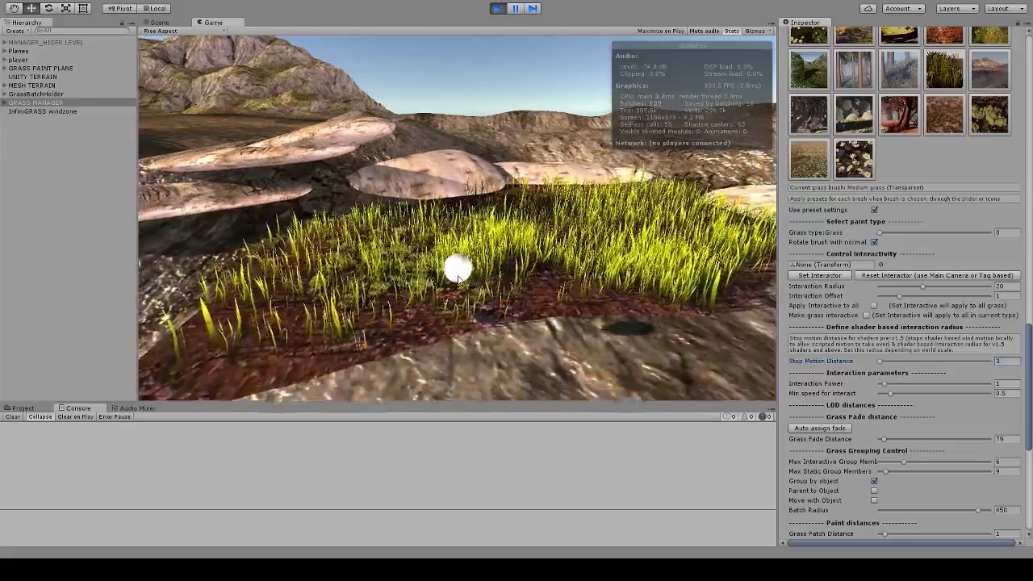
pyautogui.press('w')
pyautogui.press('s')
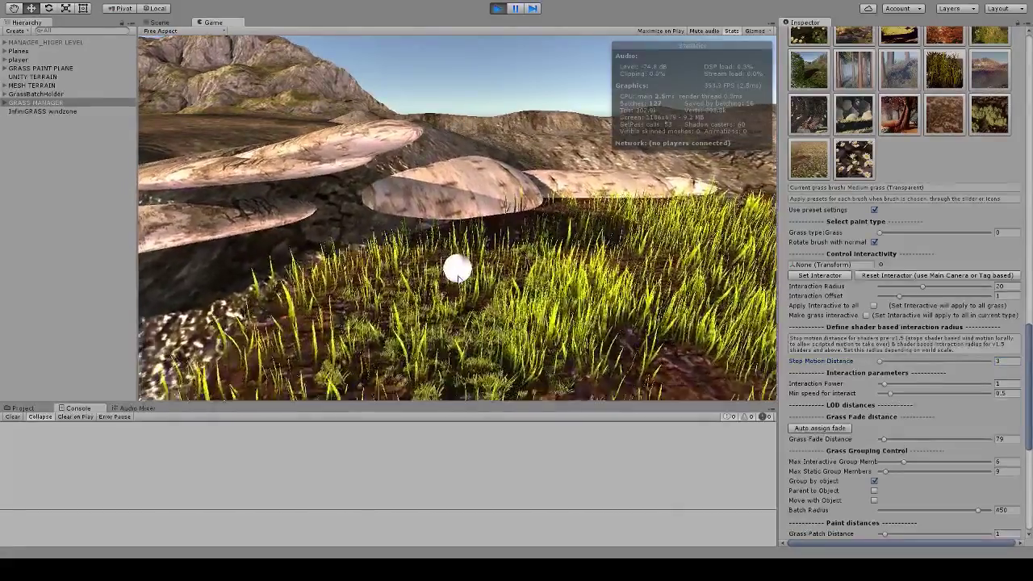
pyautogui.press('w')
pyautogui.press('s')
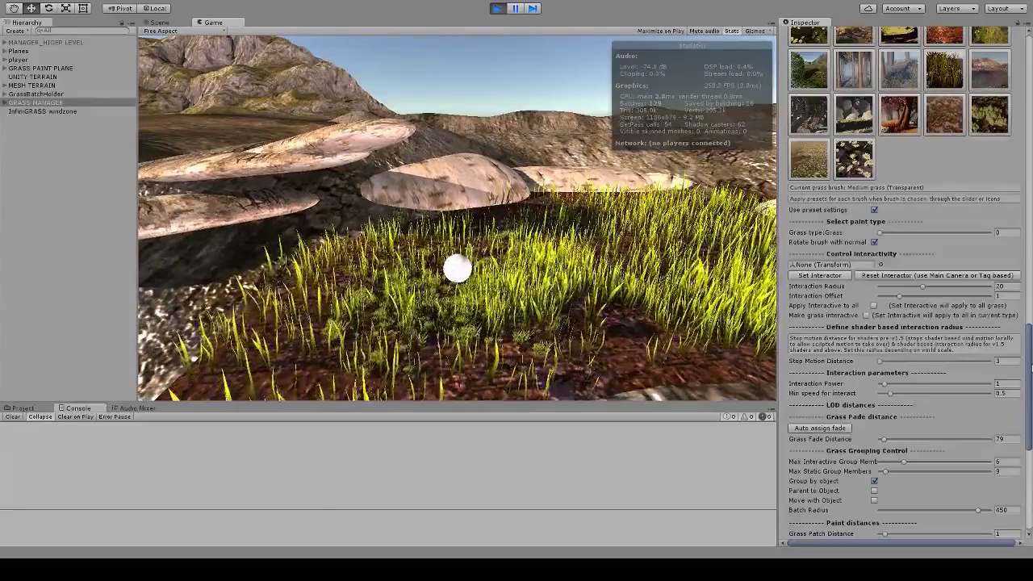
# Step: Enable grass tint, set the tint power to 3.33, and change the tint color to a lighter yellow
pyautogui.moveTo(1029, 367); pyautogui.dragTo(1028, 284)
pyautogui.moveTo(1030, 260); pyautogui.dragTo(1030, 216)
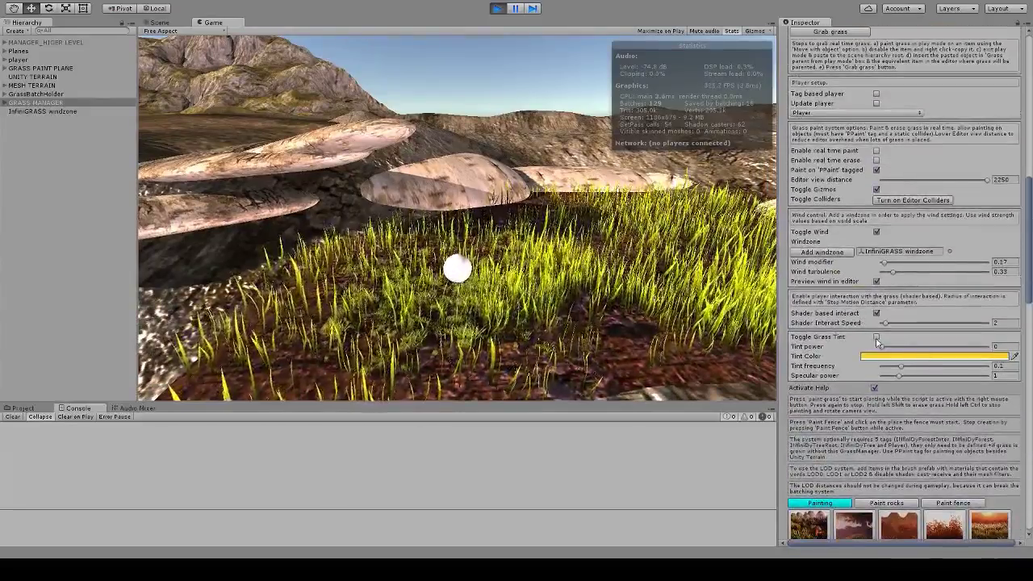
pyautogui.click(876, 337)
pyautogui.moveTo(885, 351); pyautogui.dragTo(935, 353)
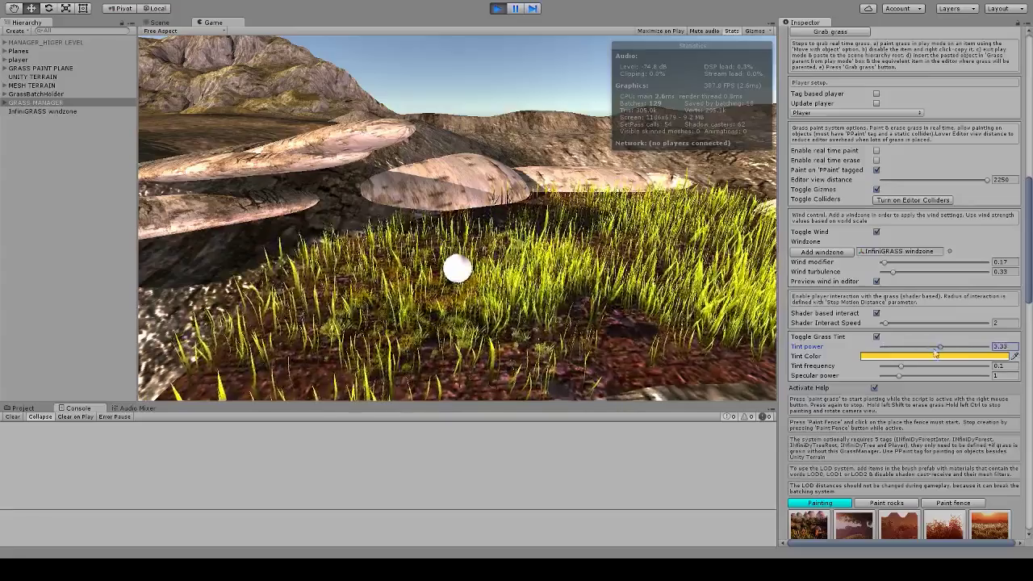
pyautogui.moveTo(456, 366); pyautogui.dragTo(454, 341)
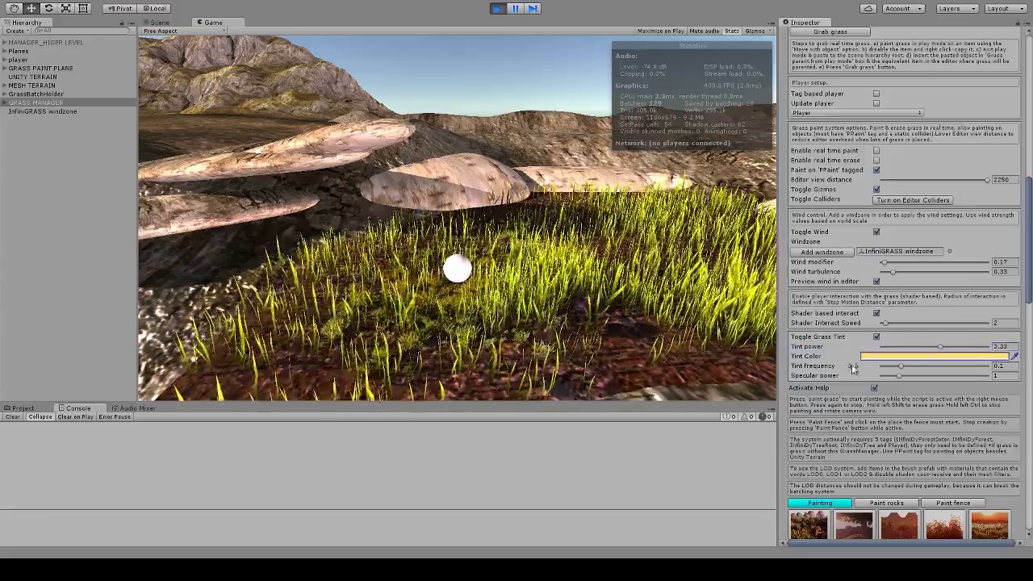